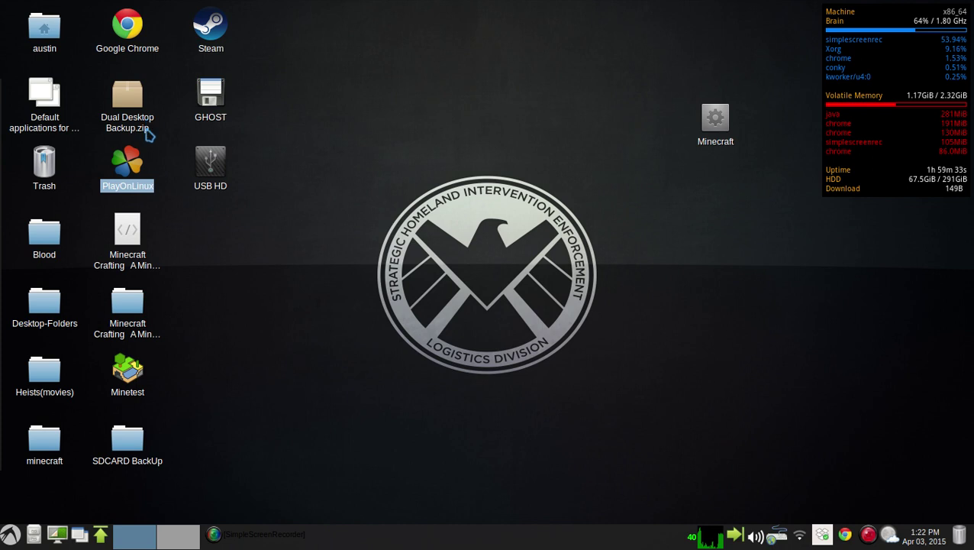
# Step: Open the Lubuntu Software Center
pyautogui.click(373, 200)
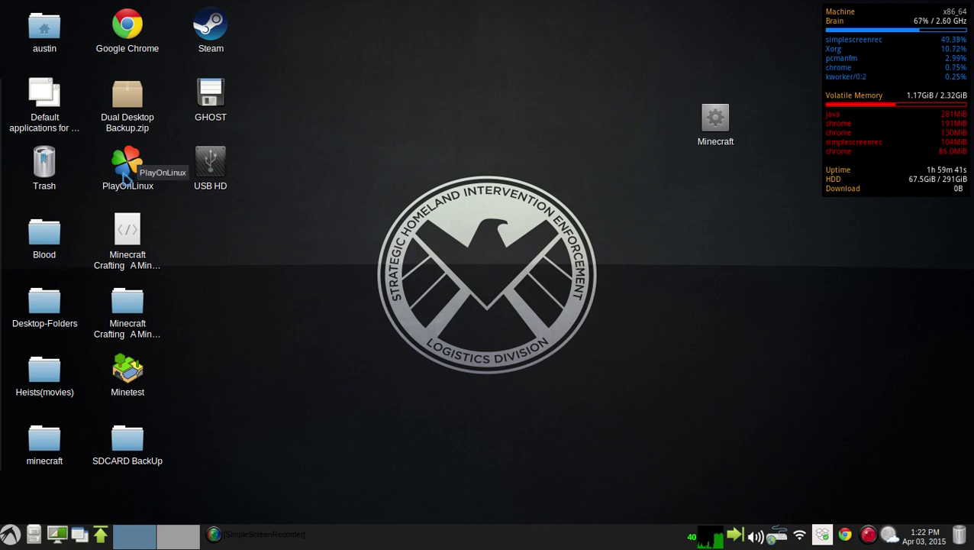
pyautogui.moveTo(4, 298)
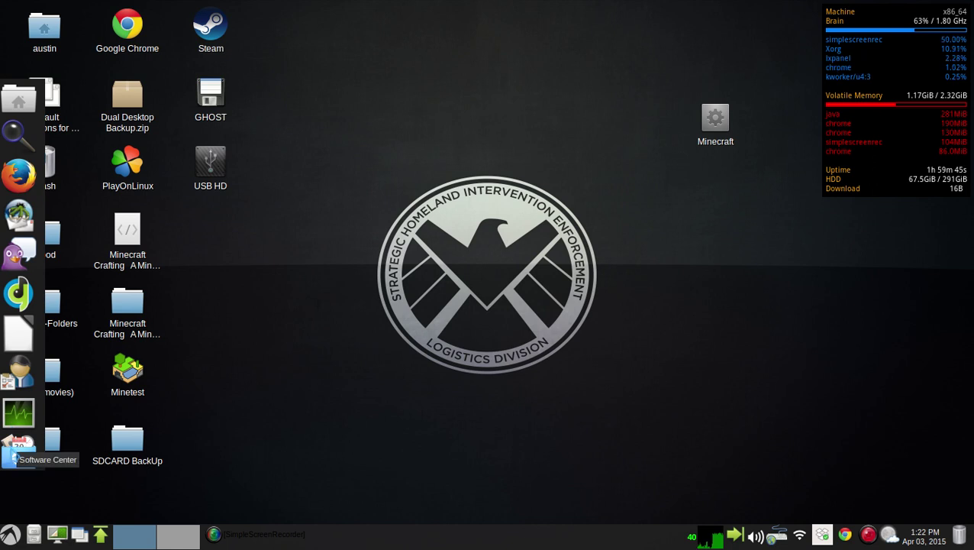
pyautogui.click(13, 456)
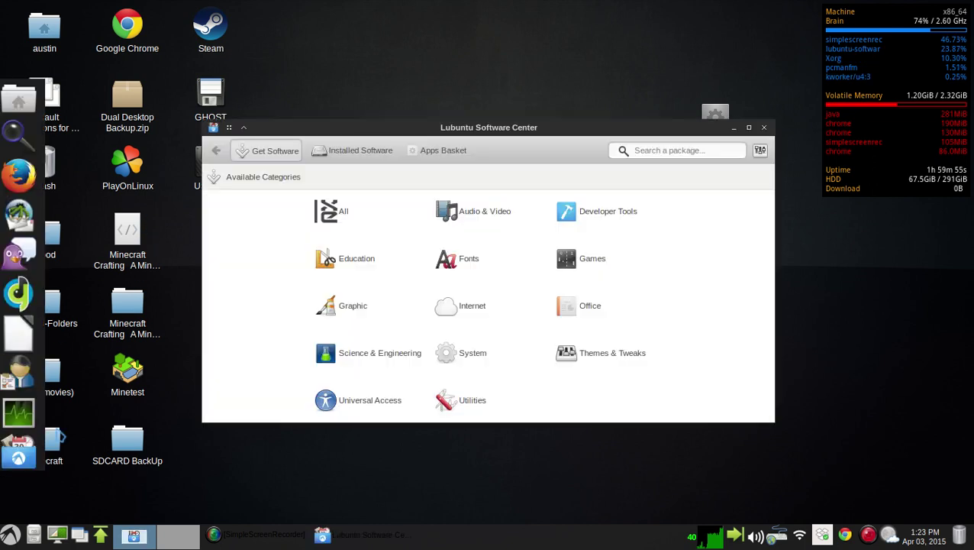
# Step: Search the Software Center for playonlinux, select the Playonlinux package, and close the Software Center
pyautogui.click(674, 149)
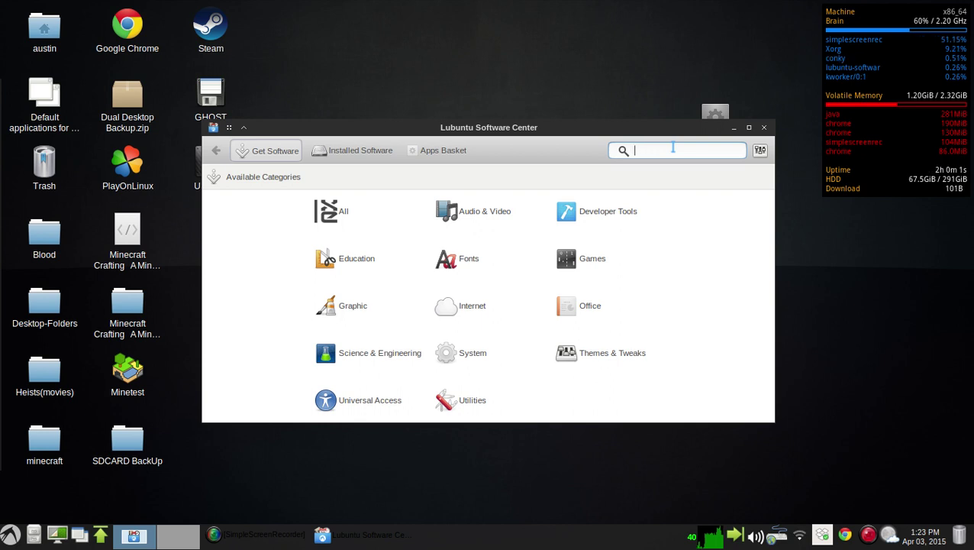
pyautogui.write('play')
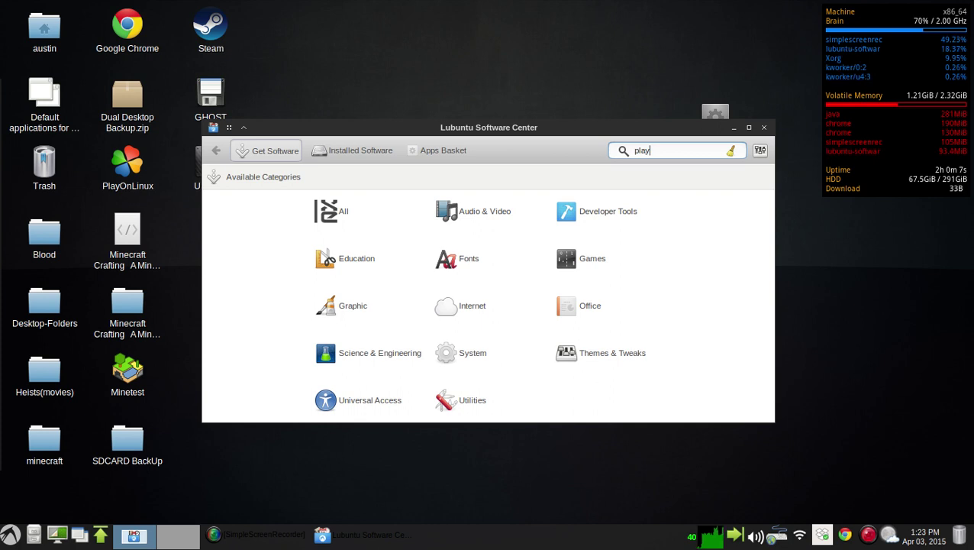
pyautogui.write('onlionux')
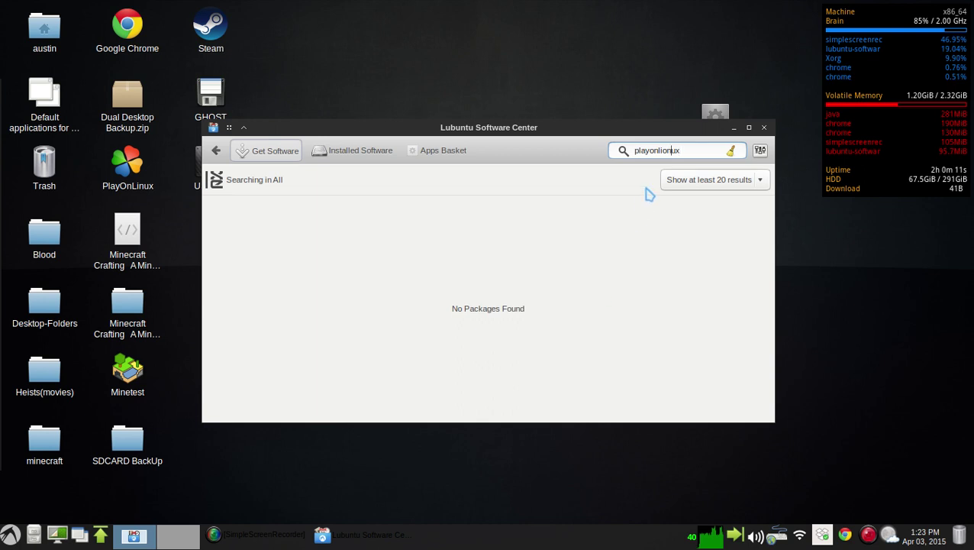
pyautogui.press('Left')
pyautogui.press('BackSpace')
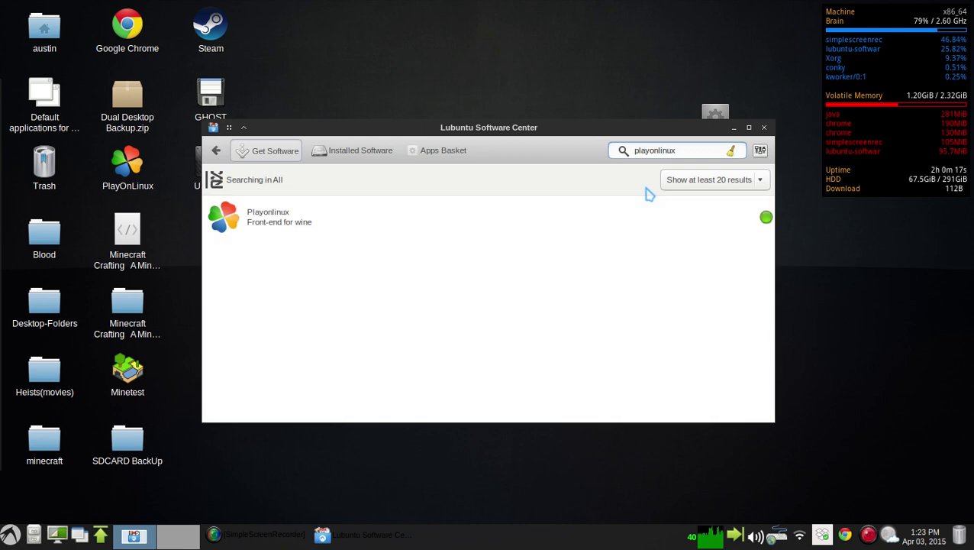
pyautogui.click(356, 216)
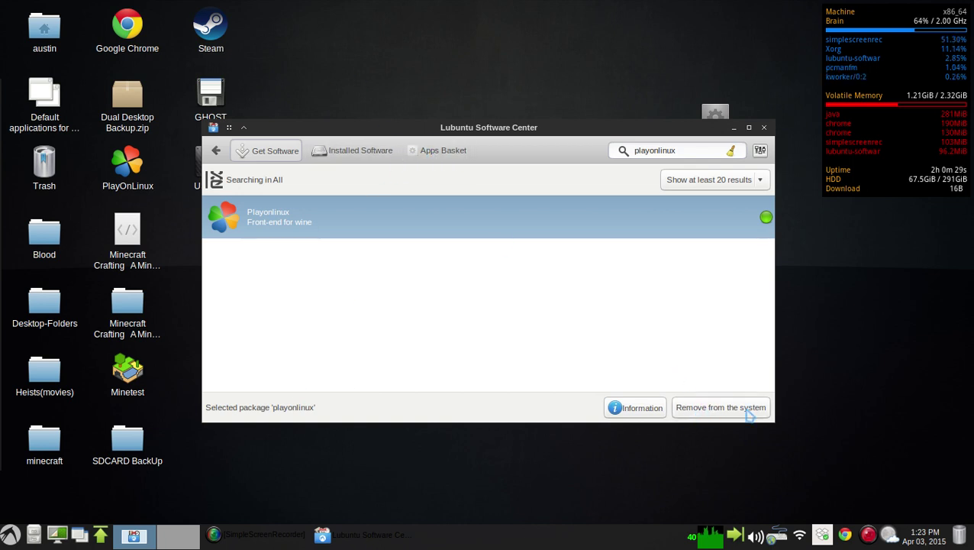
pyautogui.click(762, 128)
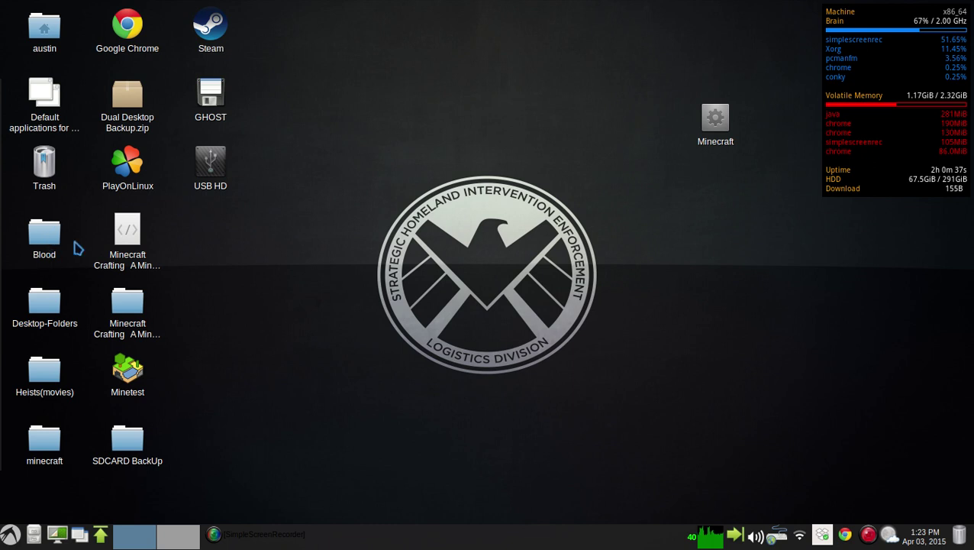
# Step: Launch PlayOnLinux from the desktop
pyautogui.moveTo(2, 239)
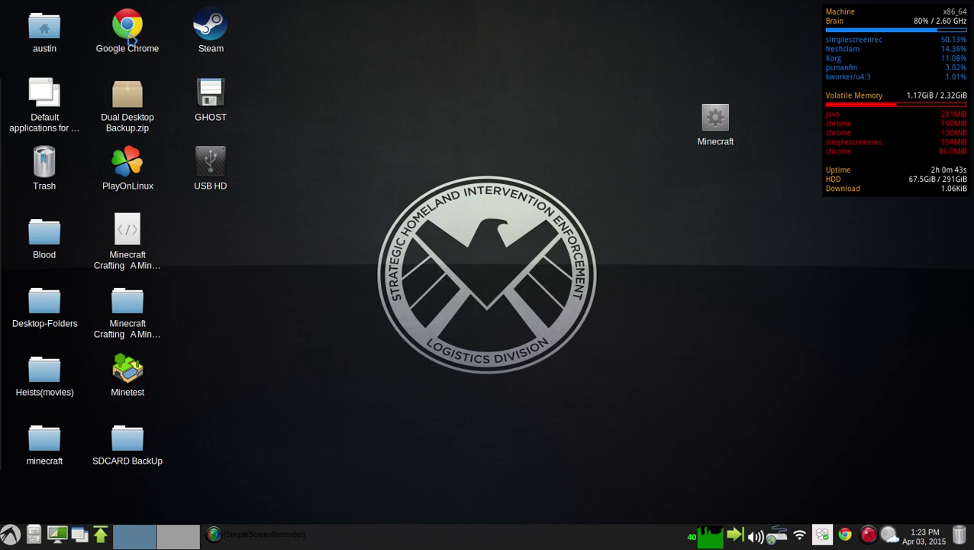
pyautogui.click(133, 173)
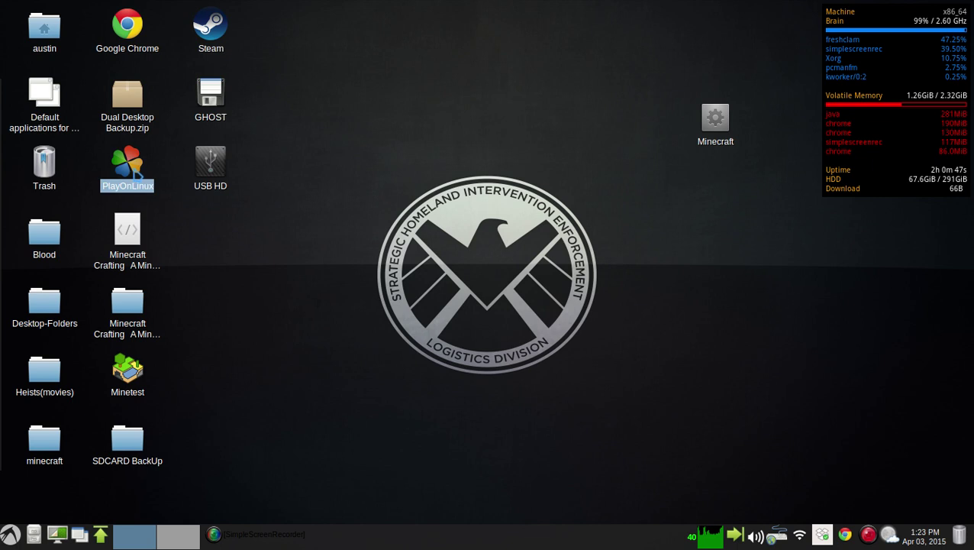
pyautogui.moveTo(2, 88)
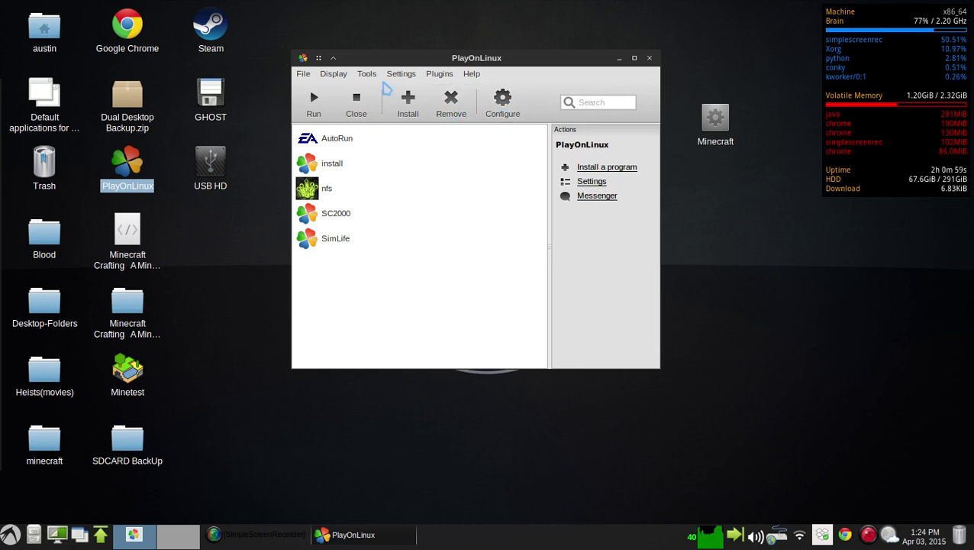
# Step: Check the x86 and amd64 Wine versions in the PlayOnLinux wine versions manager and close it
pyautogui.click(373, 75)
pyautogui.click(382, 90)
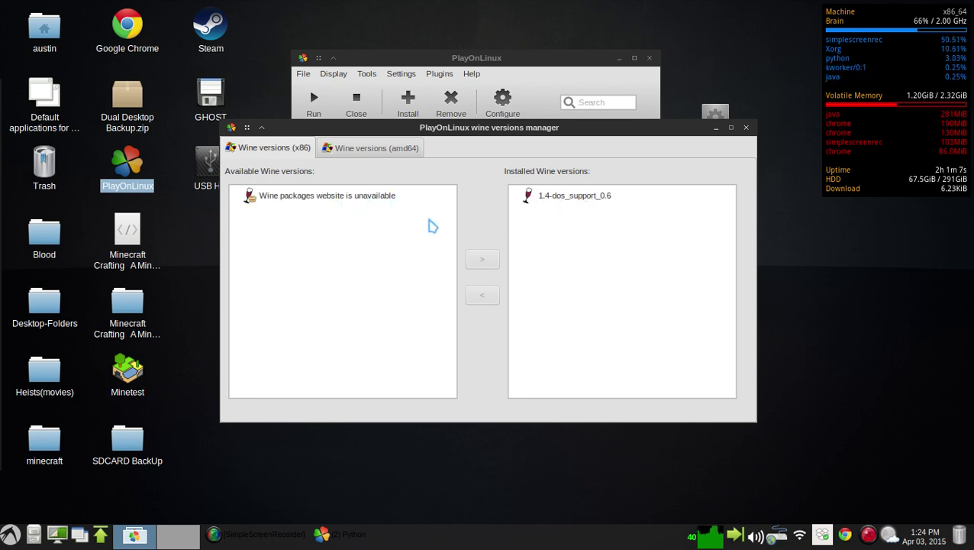
pyautogui.hotkey('ctrl', 'alt', 'Left')
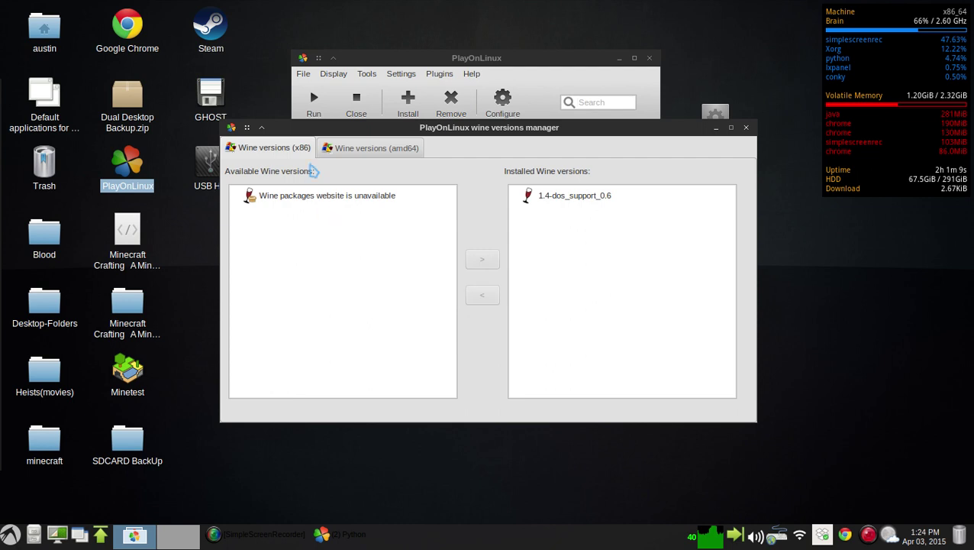
pyautogui.click(296, 204)
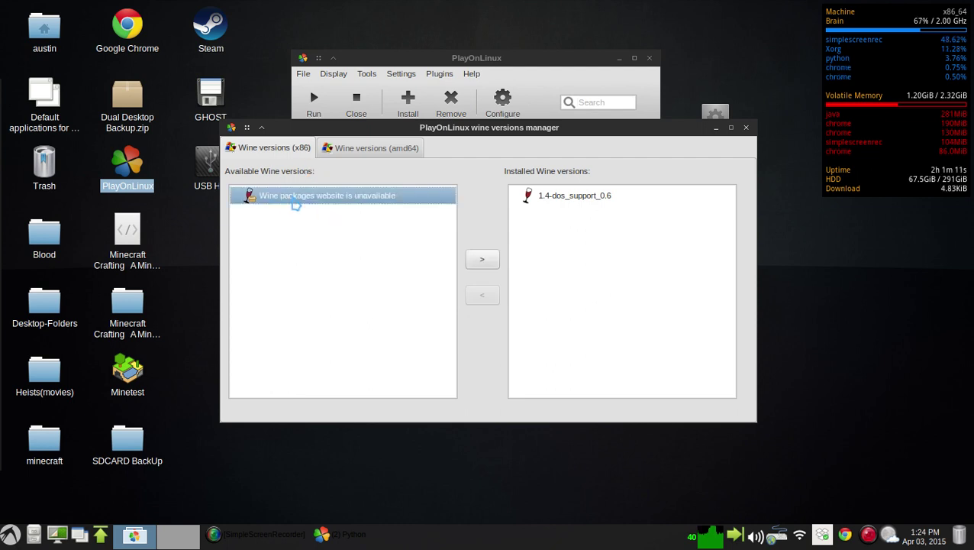
pyautogui.click(280, 150)
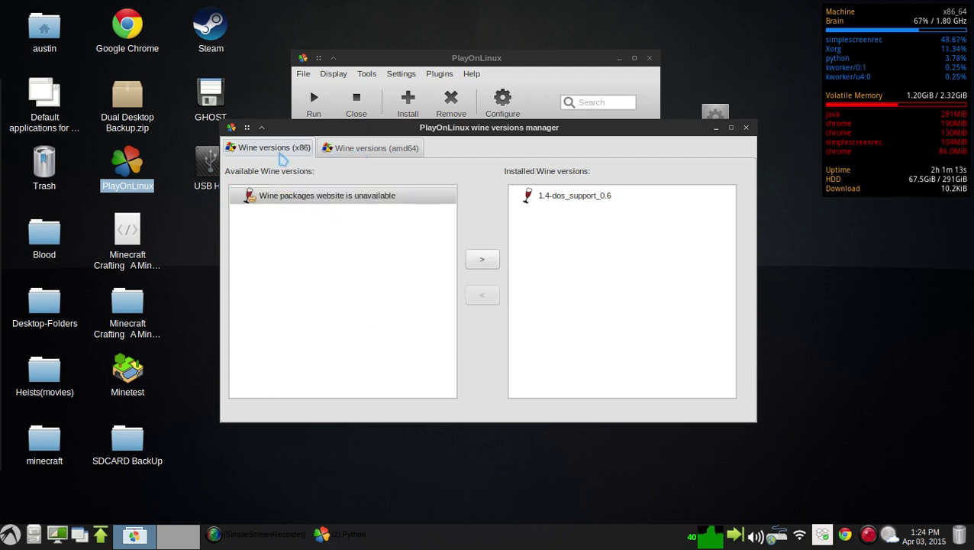
pyautogui.click(349, 152)
pyautogui.click(289, 151)
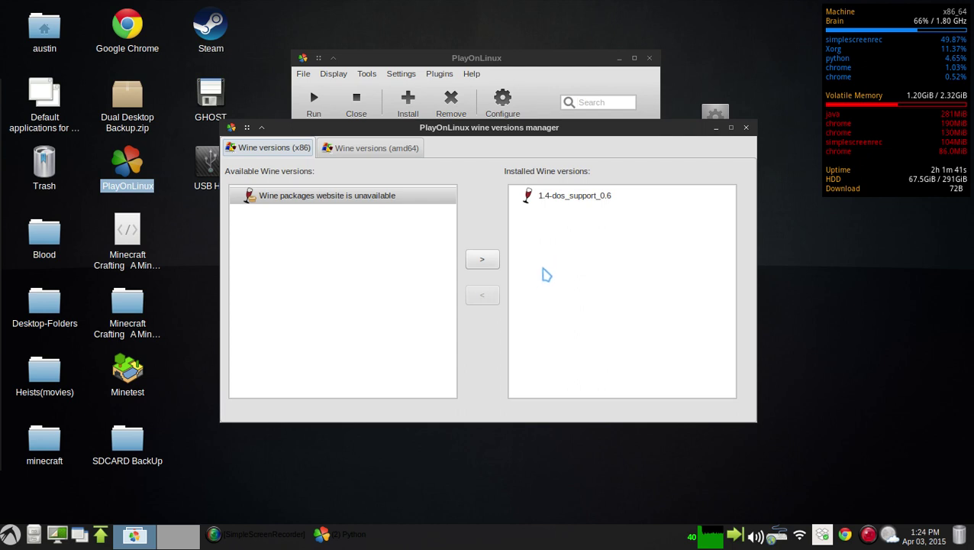
pyautogui.click(746, 128)
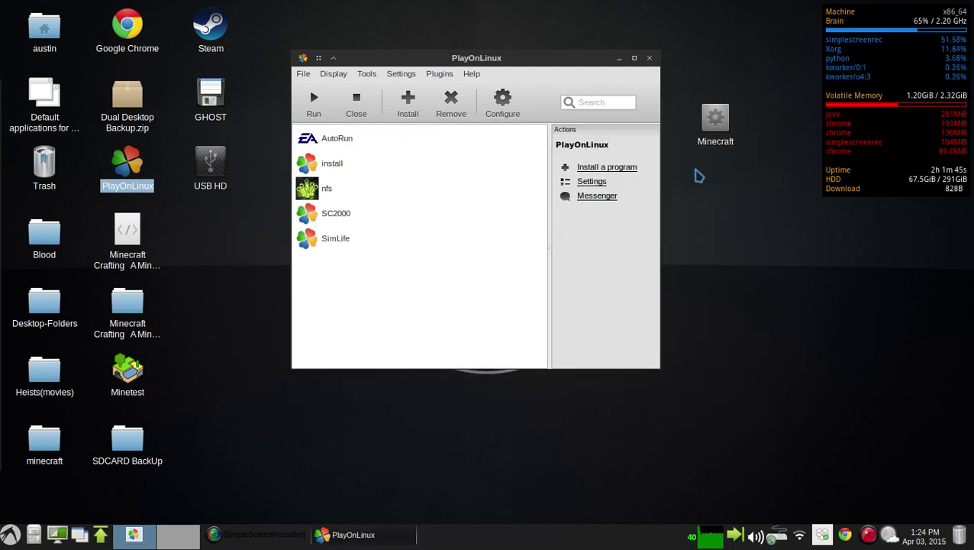
# Step: Create a 32 bits windows installation virtual drive named Blood using Wine version 1.4-dos_support_0.6
pyautogui.click(501, 100)
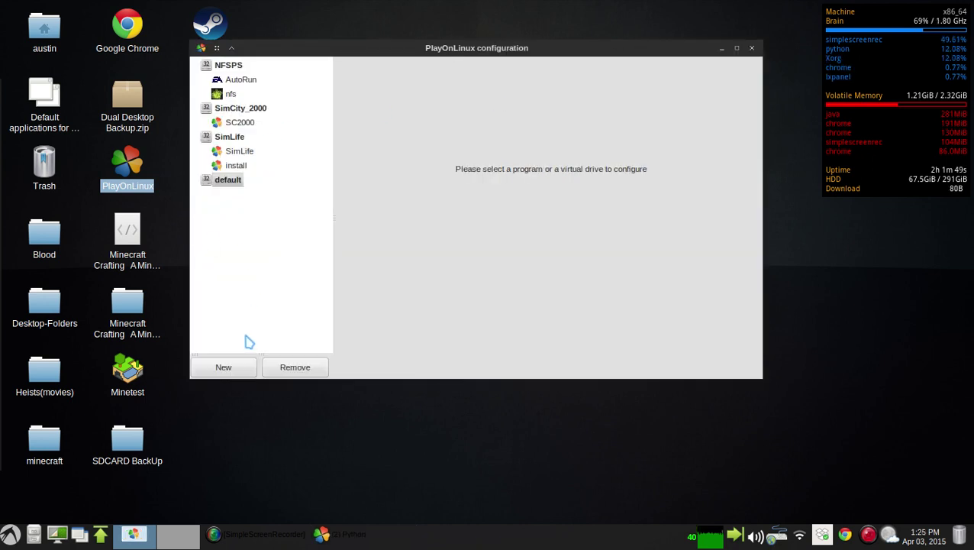
pyautogui.click(244, 366)
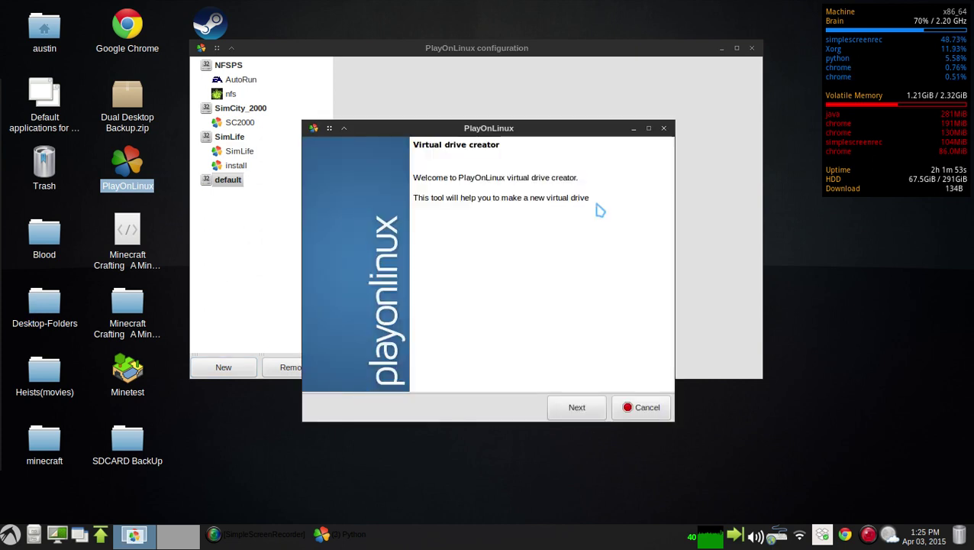
pyautogui.click(582, 408)
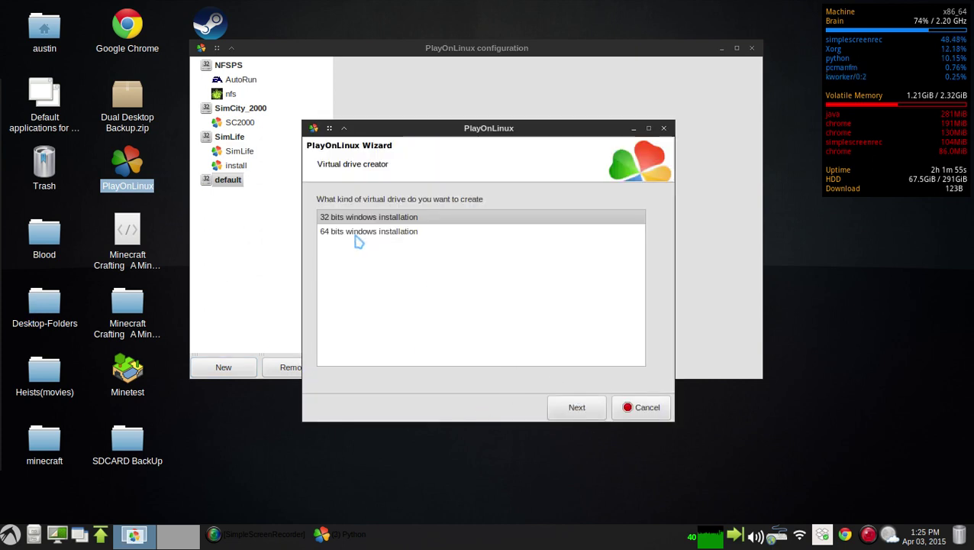
pyautogui.doubleClick(367, 218)
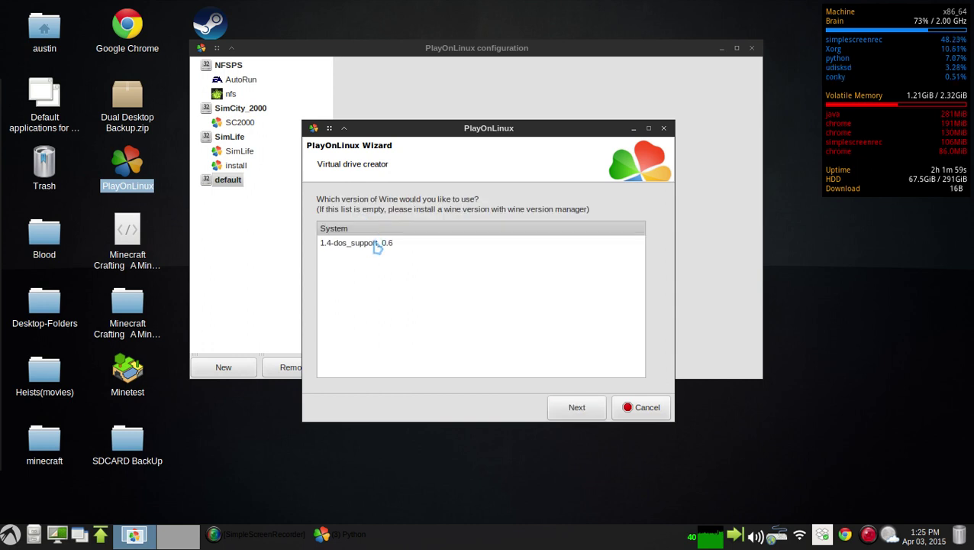
pyautogui.click(377, 246)
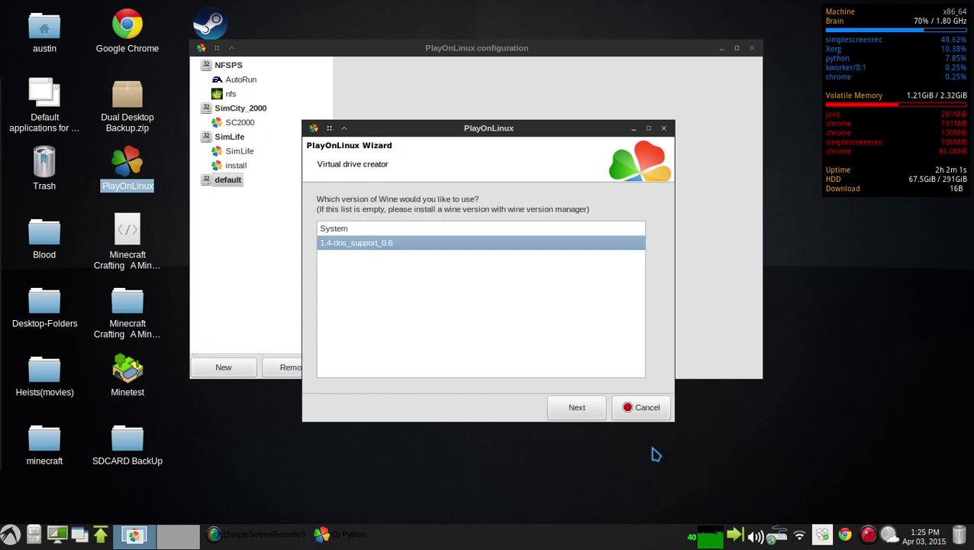
pyautogui.click(593, 410)
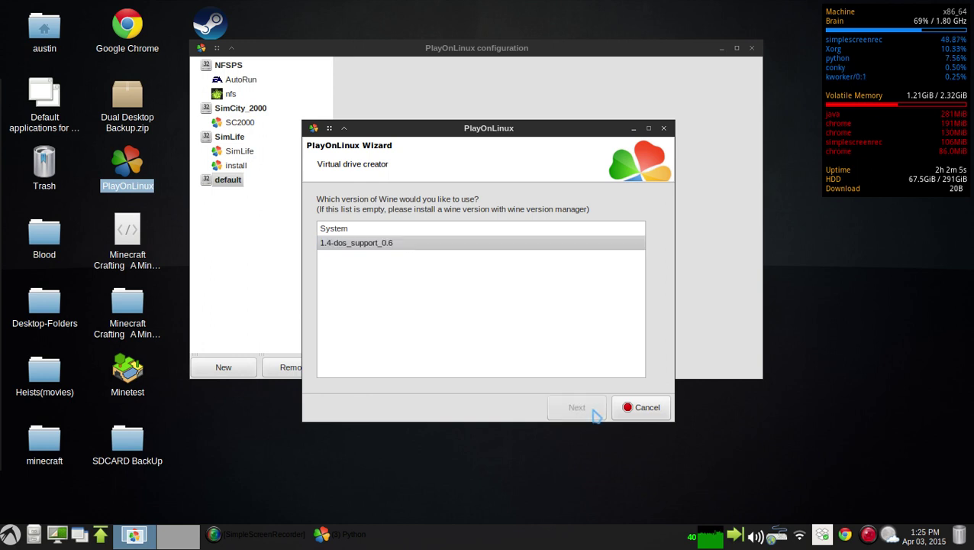
pyautogui.click(507, 219)
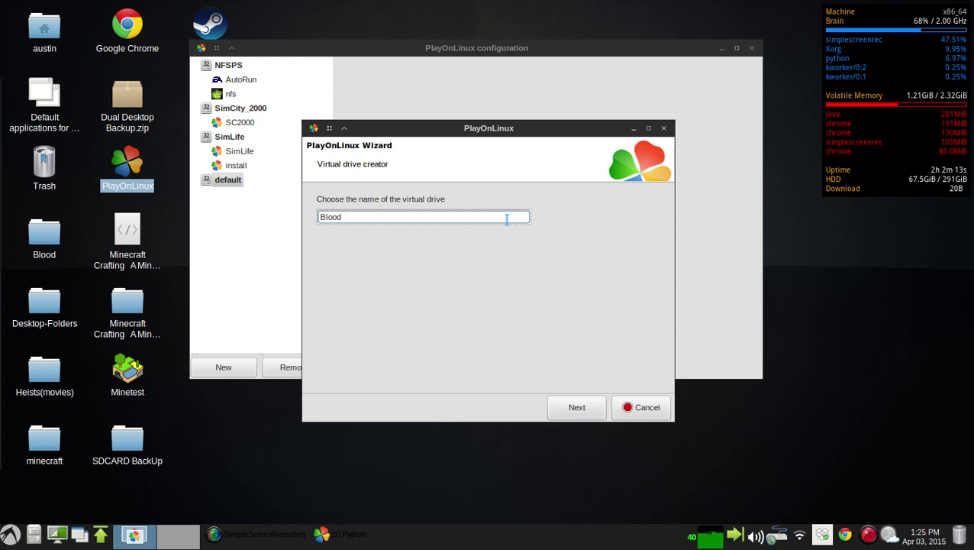
pyautogui.click(572, 398)
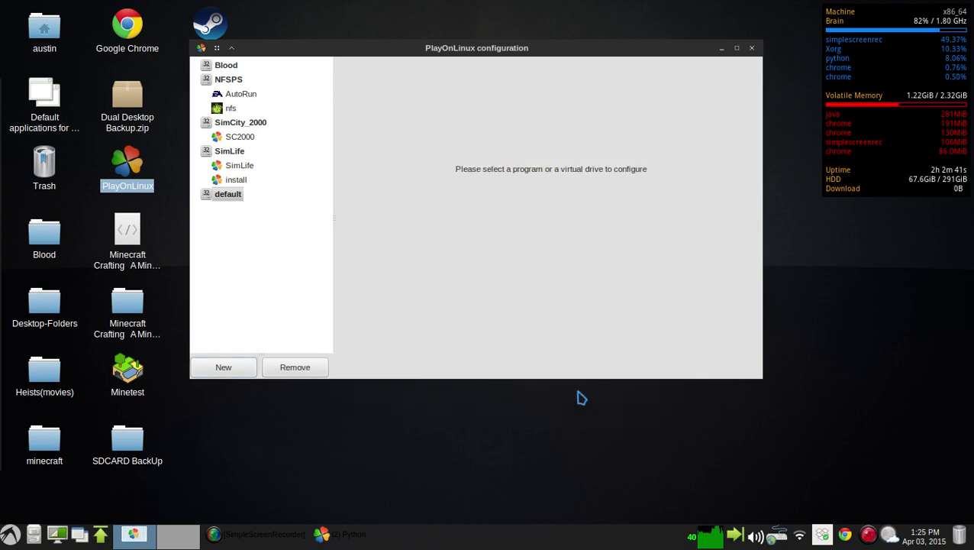
# Step: Open the directory of the Blood virtual drive from its miscellaneous settings
pyautogui.click(224, 66)
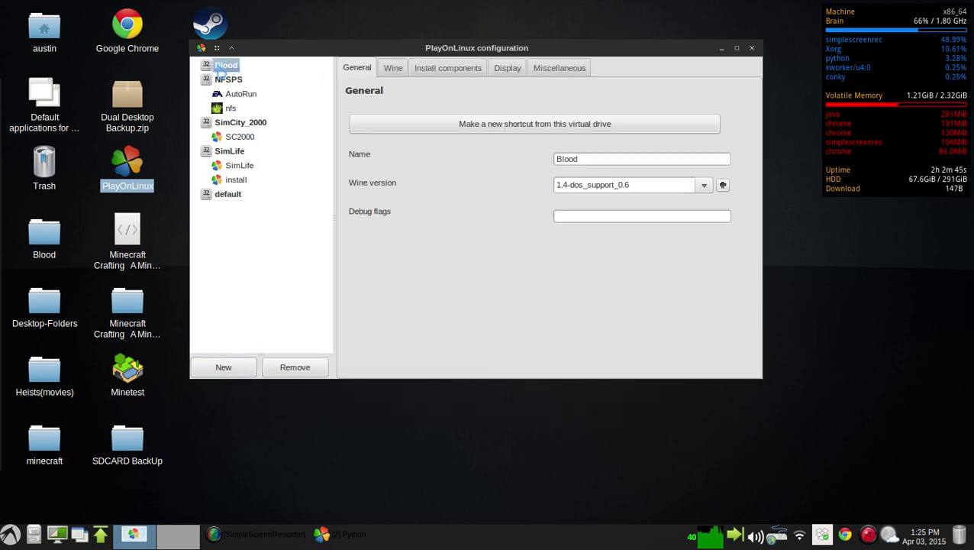
pyautogui.click(559, 68)
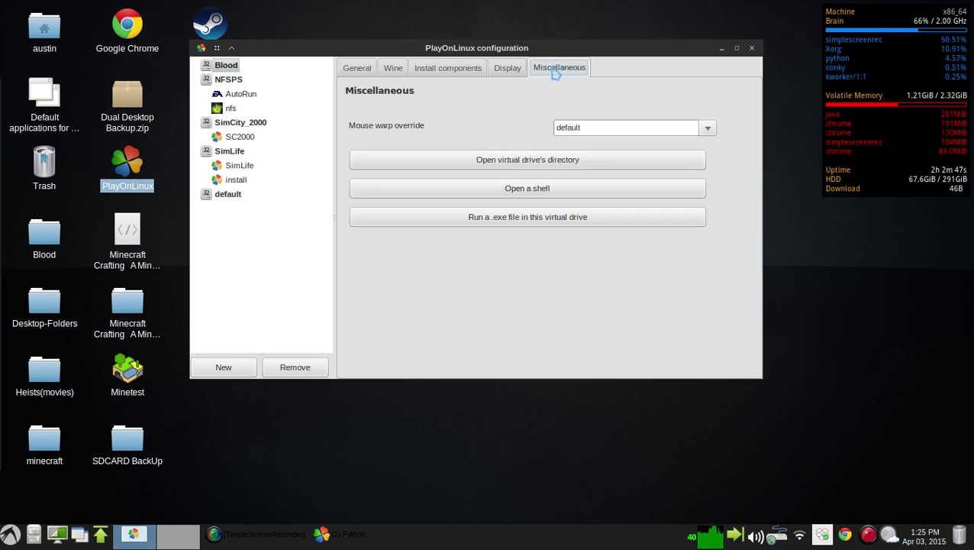
pyautogui.click(556, 159)
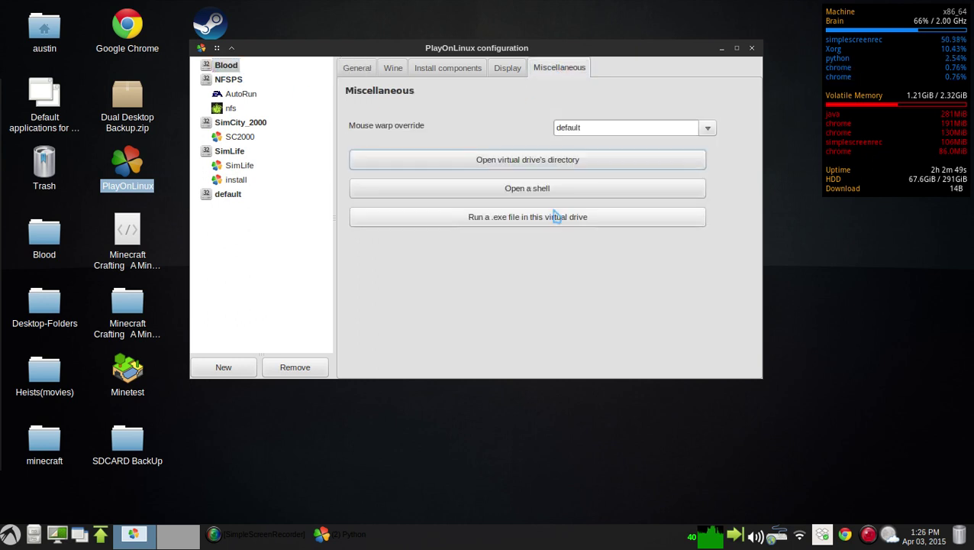
# Step: Open a second file manager window on the Blood directory and place it beside the first one
pyautogui.moveTo(695, 286); pyautogui.dragTo(282, 67)
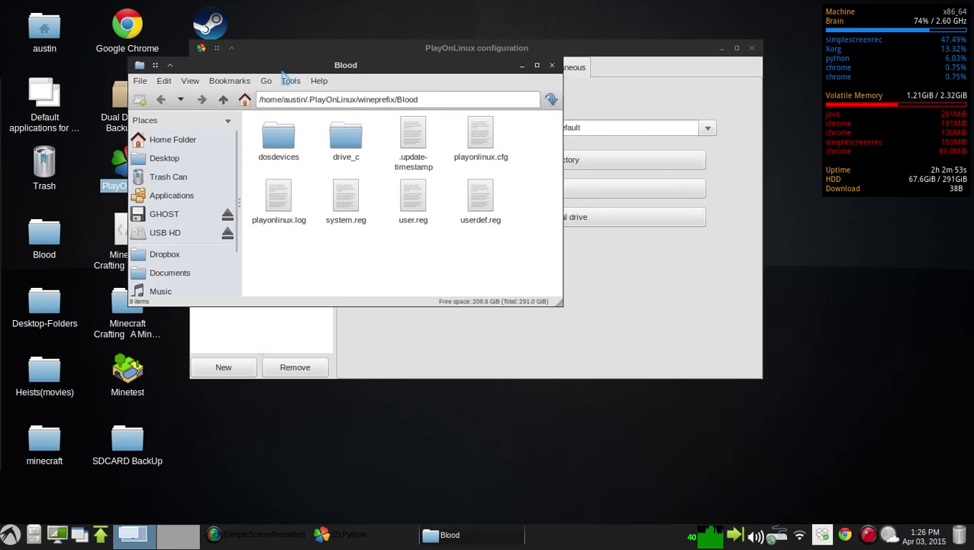
pyautogui.hotkey('ctrl', 'n')
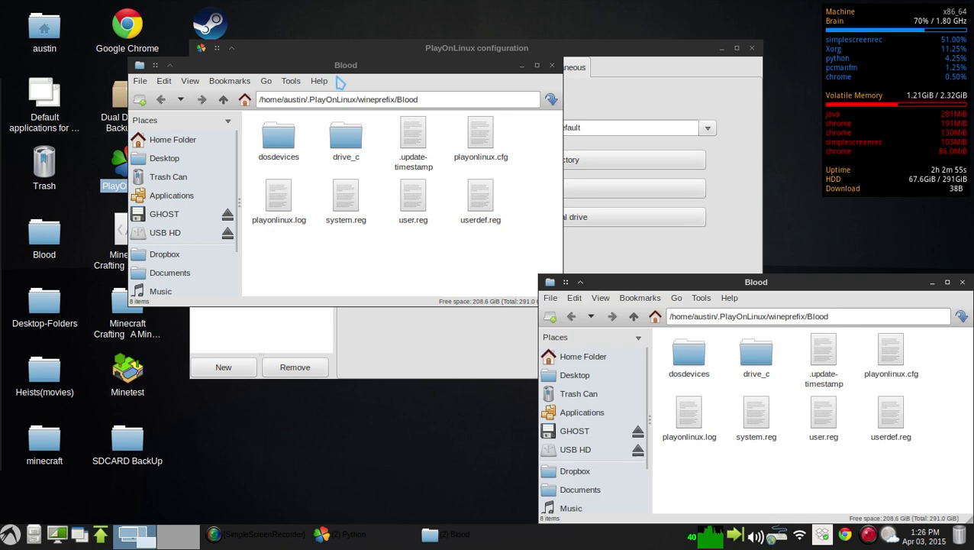
pyautogui.moveTo(687, 290); pyautogui.dragTo(661, 83)
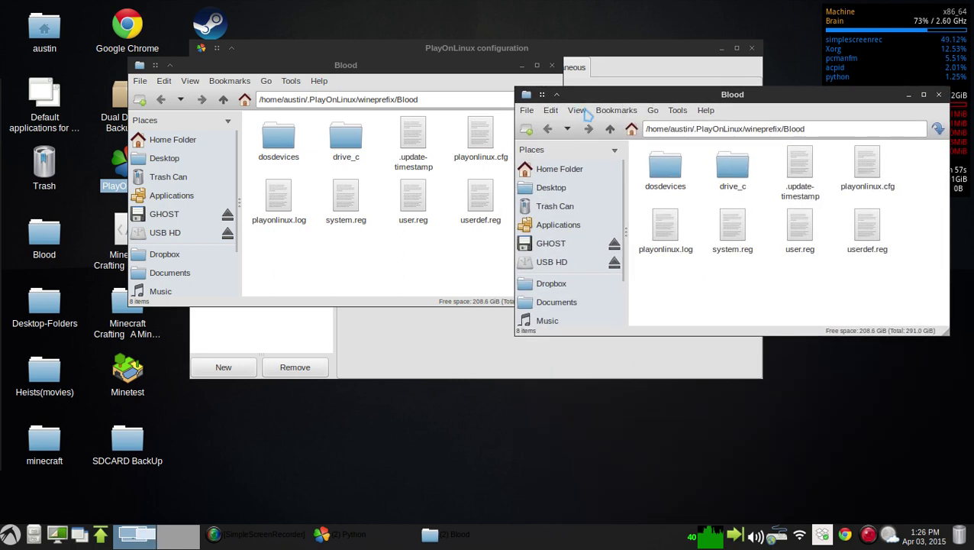
pyautogui.click(527, 111)
pyautogui.click(543, 128)
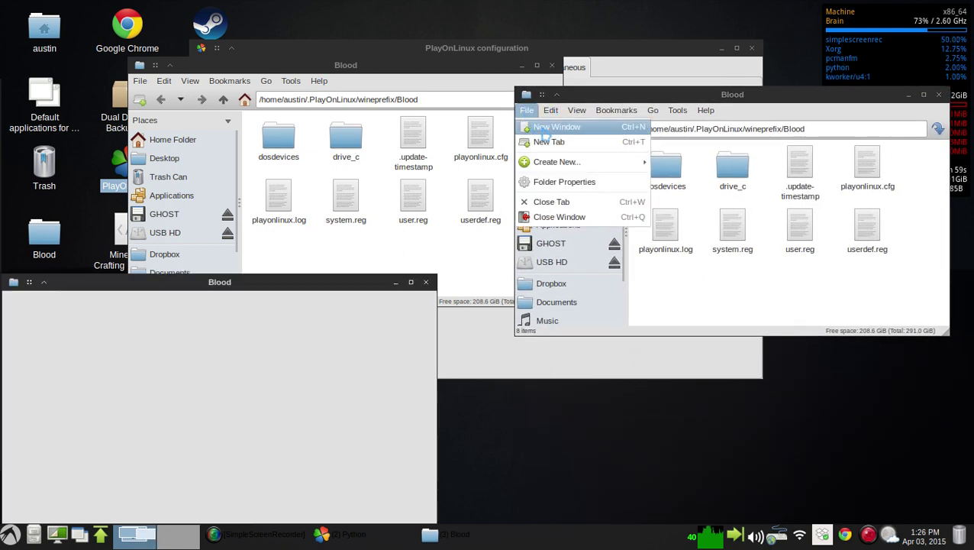
pyautogui.click(430, 278)
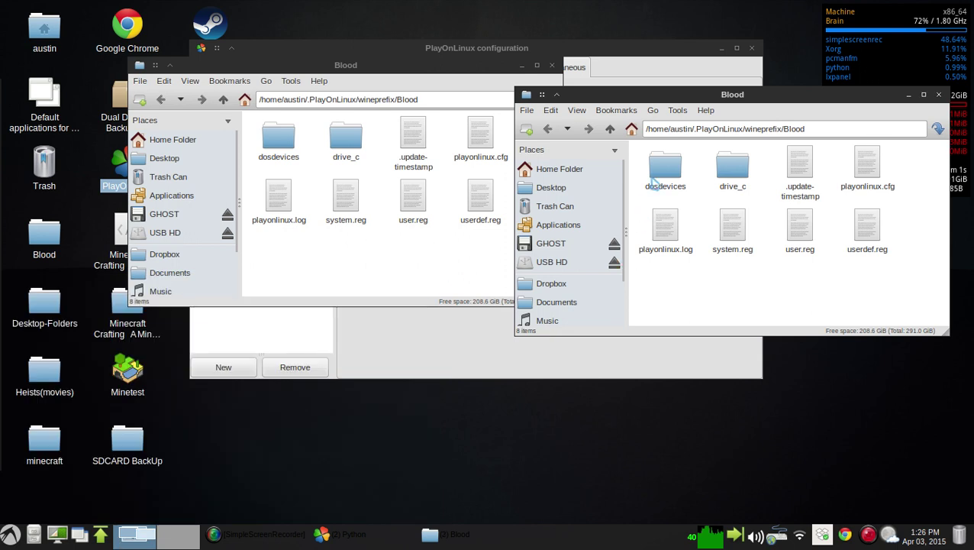
# Step: Arrange the two Blood directory windows side by side so they do not overlap
pyautogui.moveTo(665, 105); pyautogui.dragTo(688, 60)
pyautogui.moveTo(310, 70); pyautogui.dragTo(249, 64)
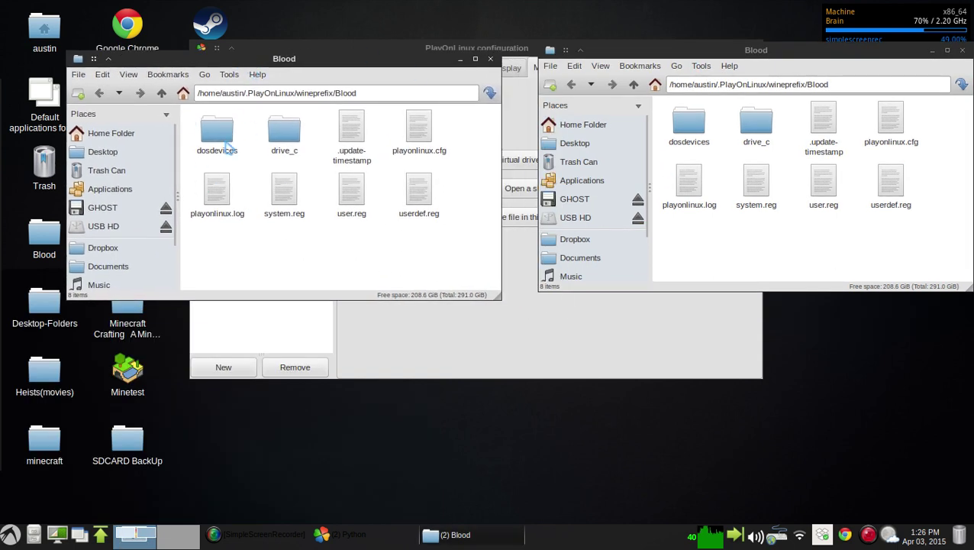
# Step: Move the Blood folder from the Desktop into the virtual drive's drive_c/Program Files folder and close both file manager windows
pyautogui.doubleClick(283, 132)
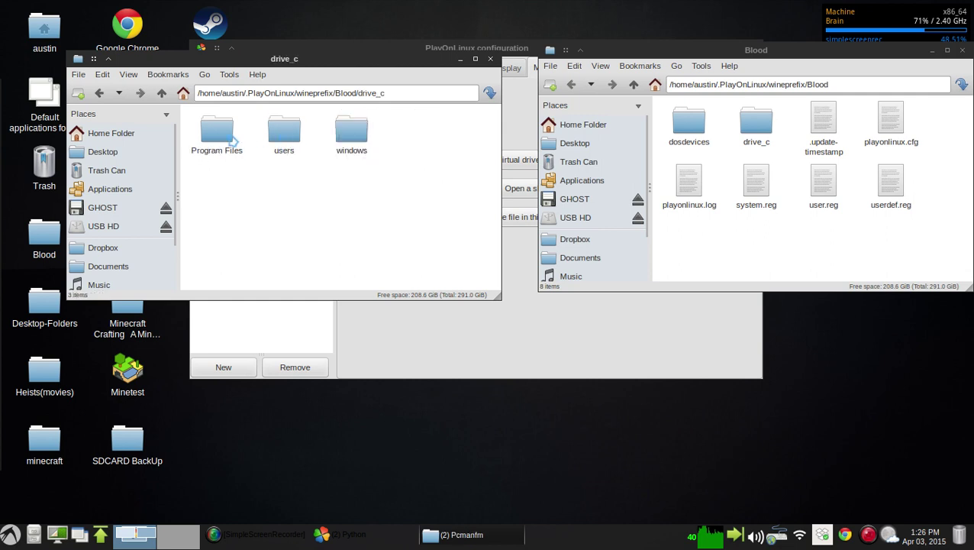
pyautogui.doubleClick(221, 133)
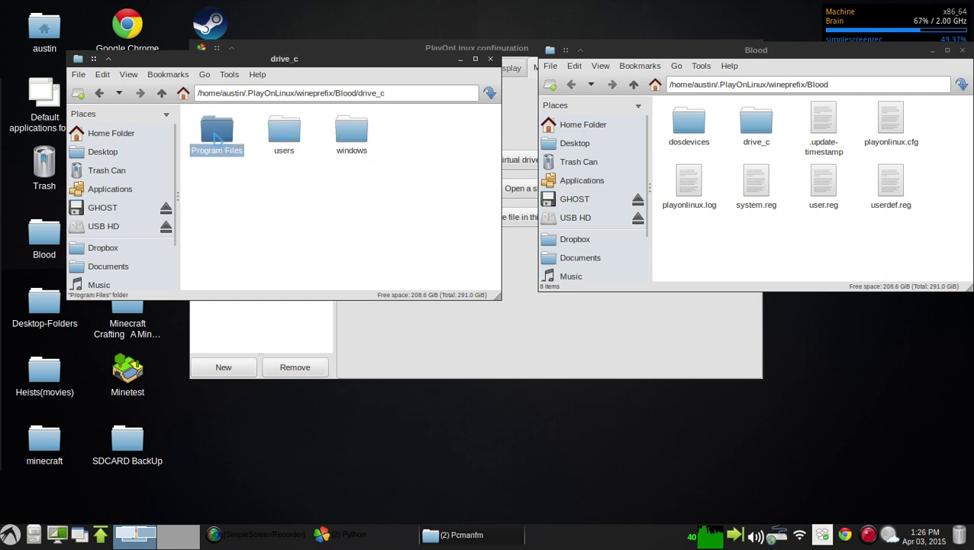
pyautogui.click(576, 144)
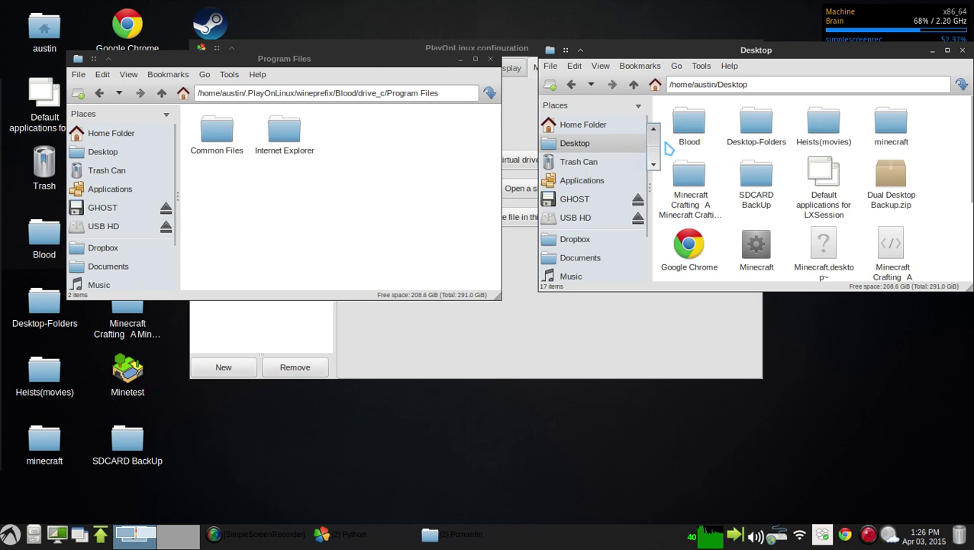
pyautogui.moveTo(696, 128); pyautogui.dragTo(406, 156)
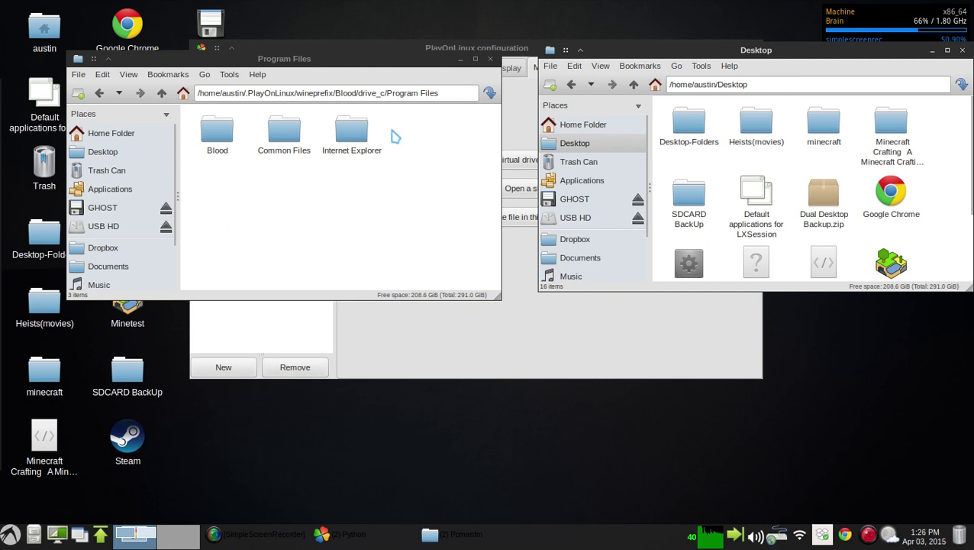
pyautogui.click(490, 59)
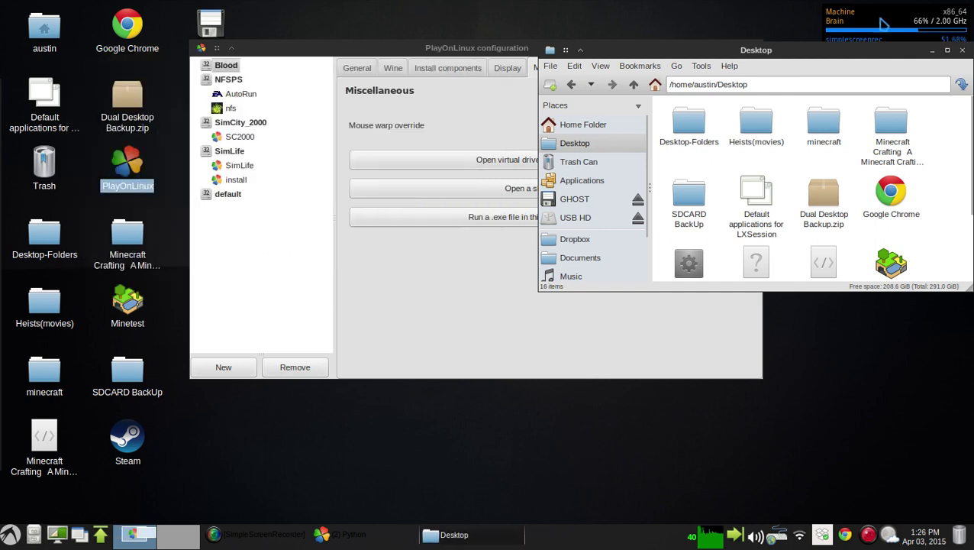
pyautogui.click(962, 50)
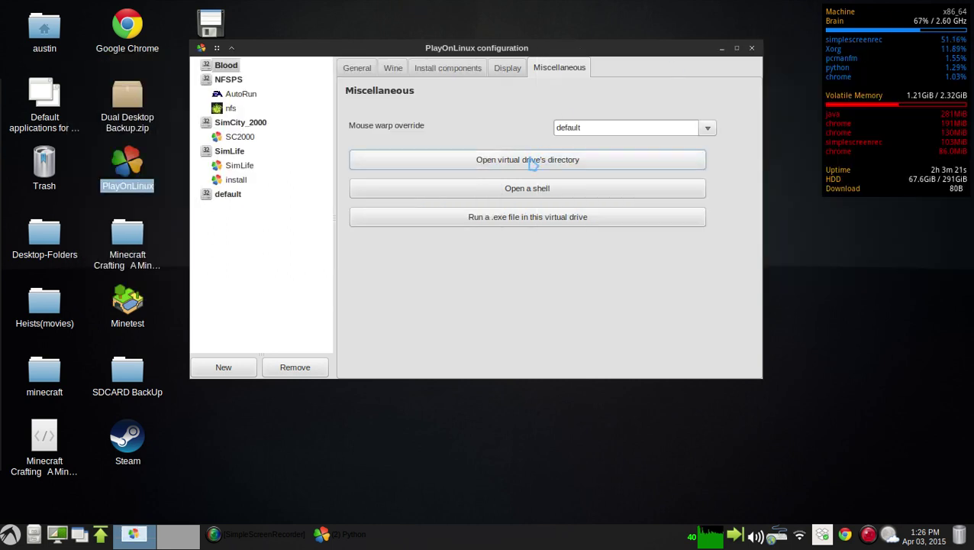
# Step: Make a shortcut named blood for blood.exe from the Blood virtual drive's general settings and close the configuration
pyautogui.click(359, 70)
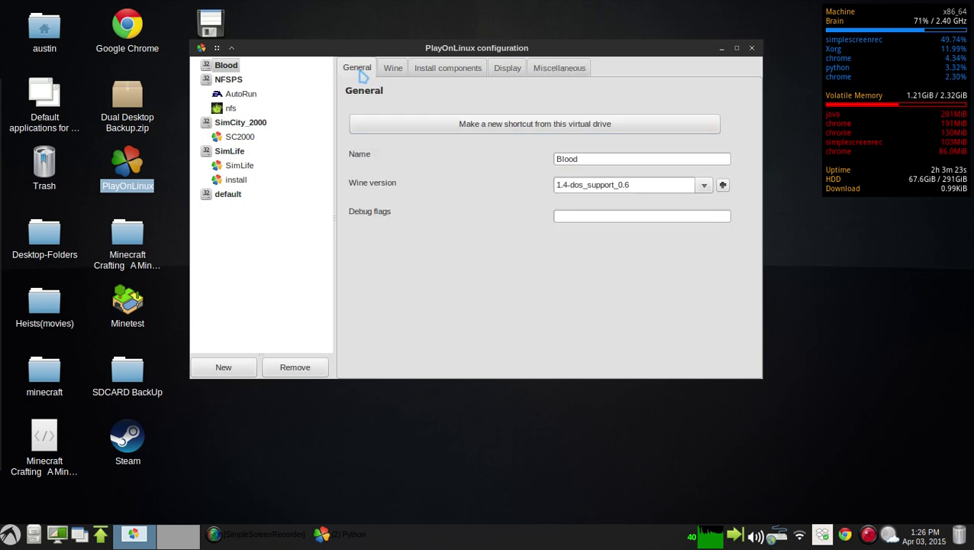
pyautogui.click(466, 124)
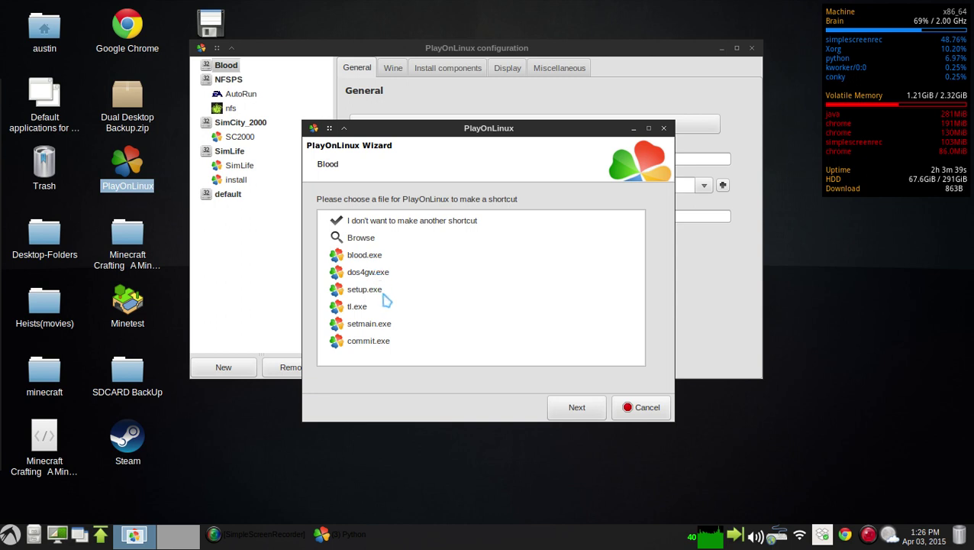
pyautogui.click(380, 258)
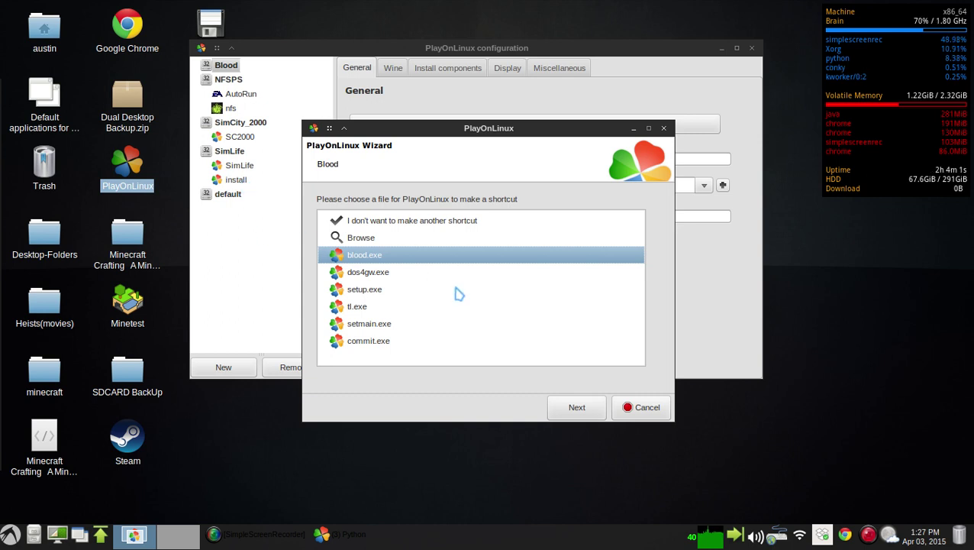
pyautogui.click(580, 409)
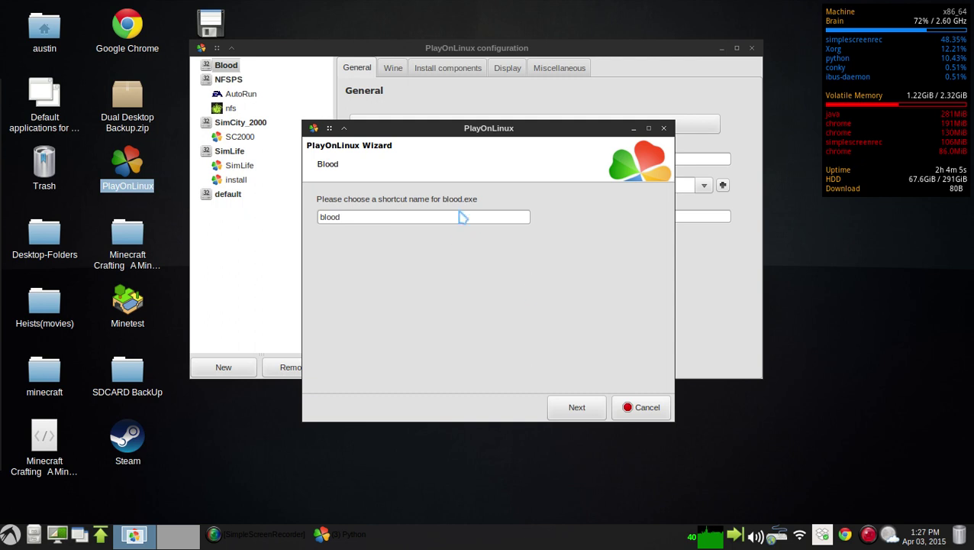
pyautogui.click(581, 409)
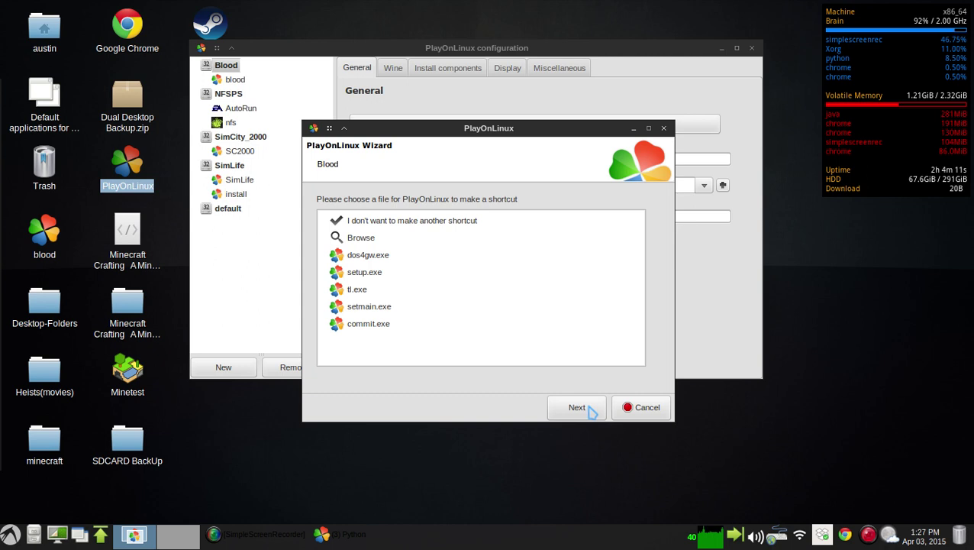
pyautogui.click(631, 408)
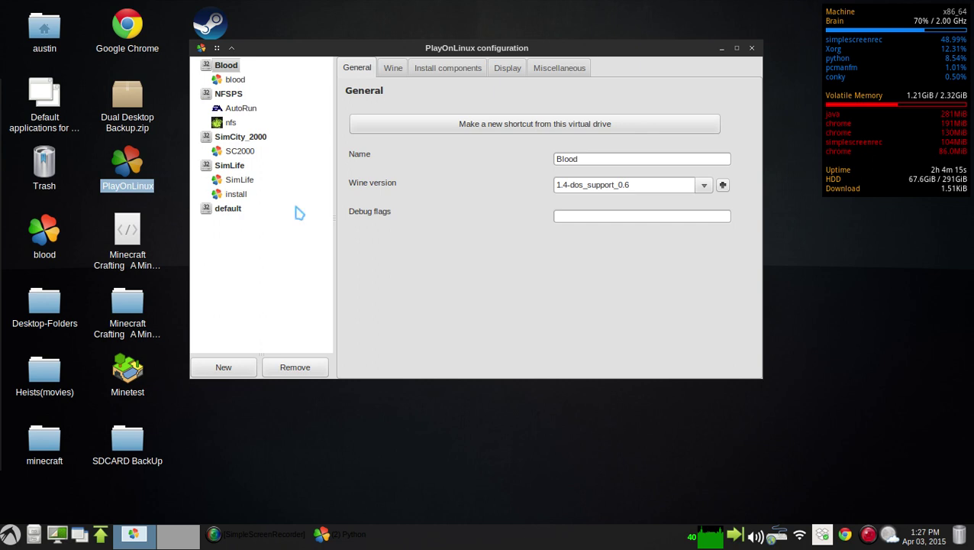
pyautogui.click(753, 49)
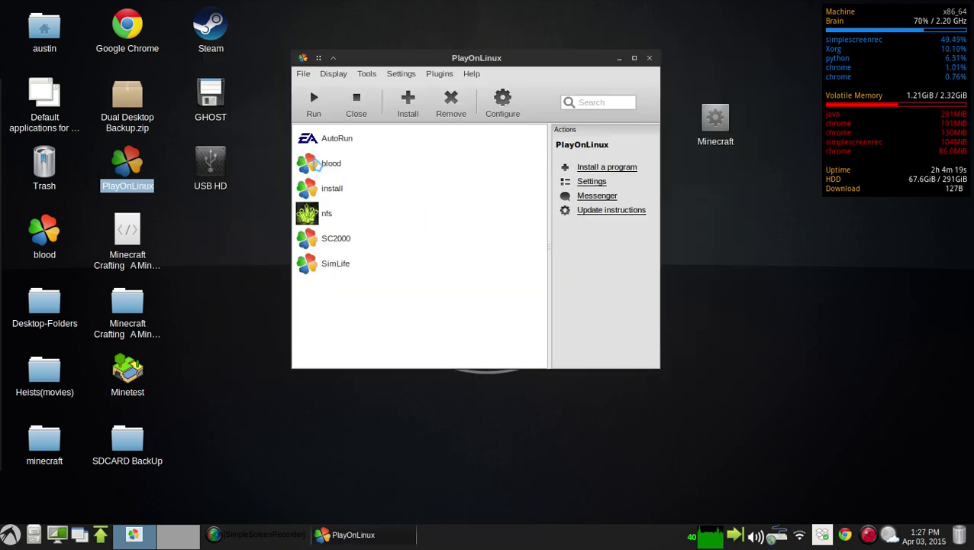
# Step: Make another shortcut from the blood program's configuration, pointing to setup.exe and named setup
pyautogui.click(316, 165)
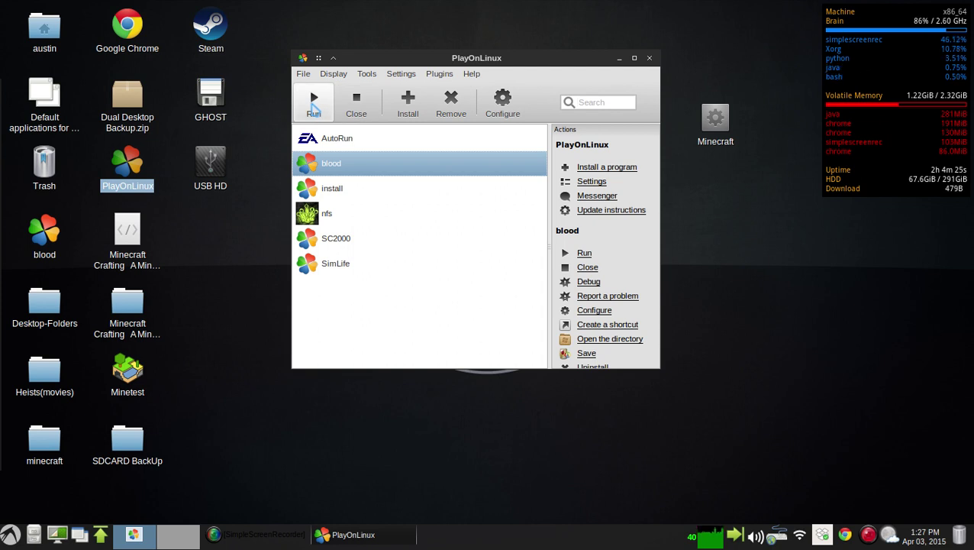
pyautogui.click(314, 107)
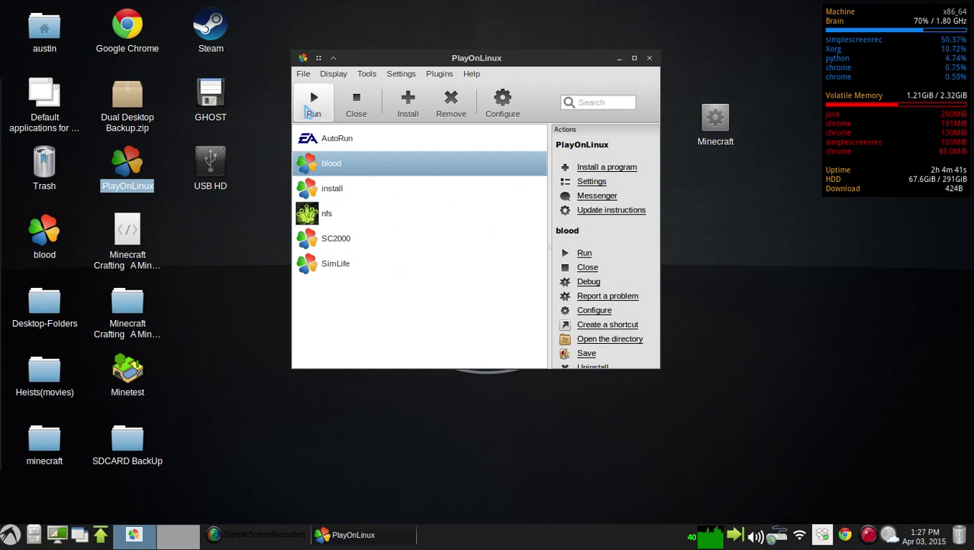
pyautogui.click(493, 106)
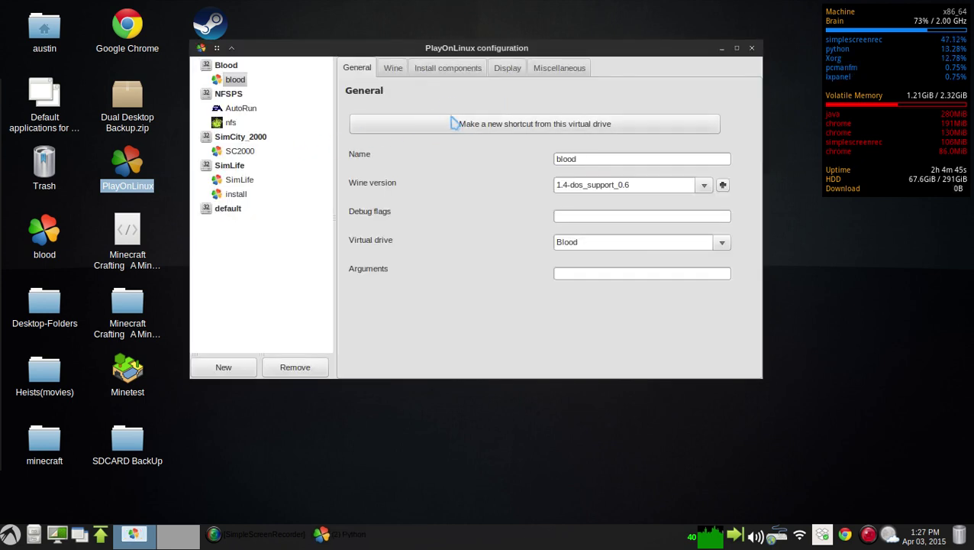
pyautogui.click(453, 125)
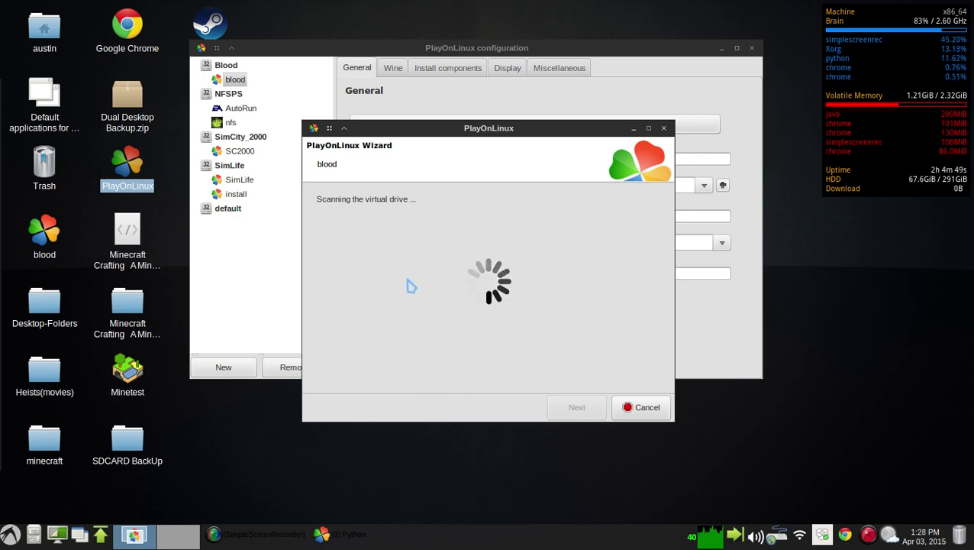
pyautogui.click(369, 292)
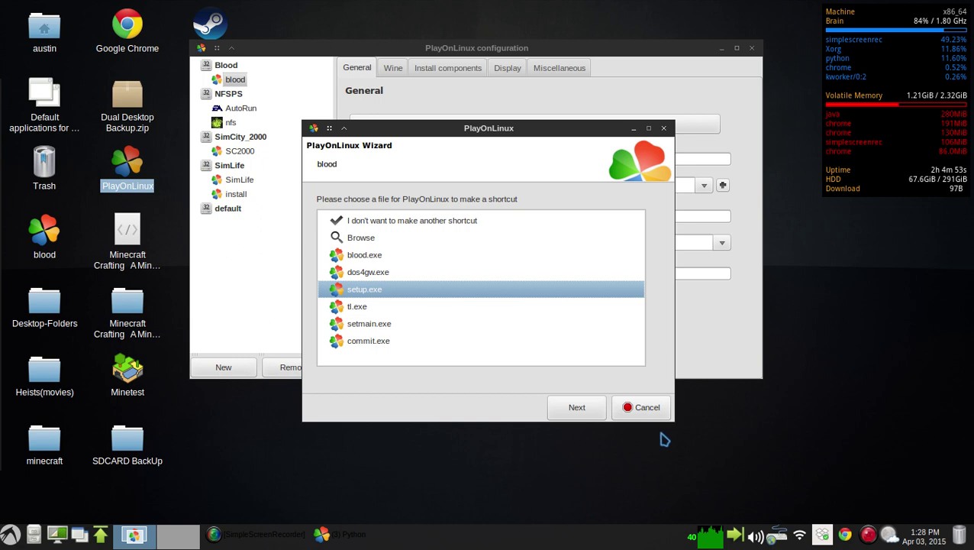
pyautogui.click(577, 410)
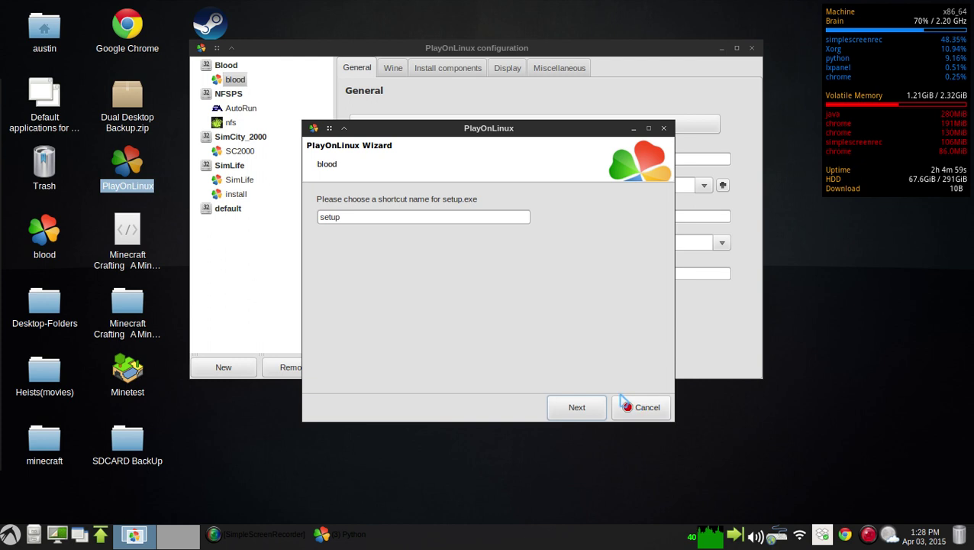
pyautogui.click(578, 414)
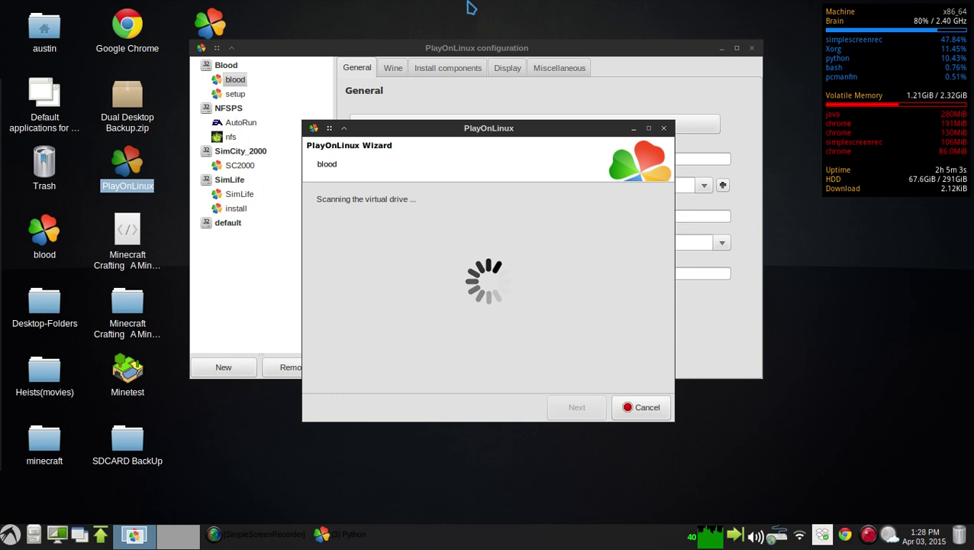
pyautogui.click(653, 409)
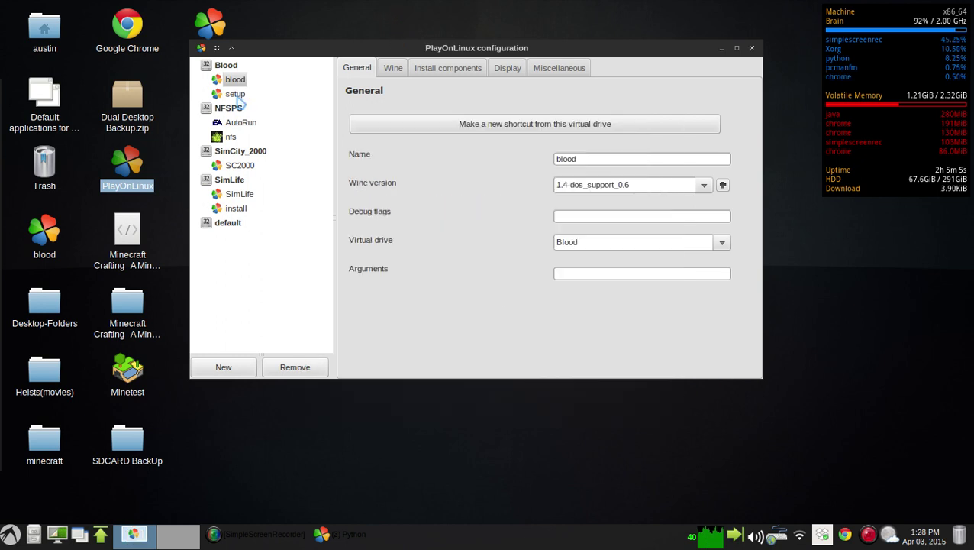
# Step: Close the configuration with the setup shortcut selected and run setup from the program list
pyautogui.click(236, 95)
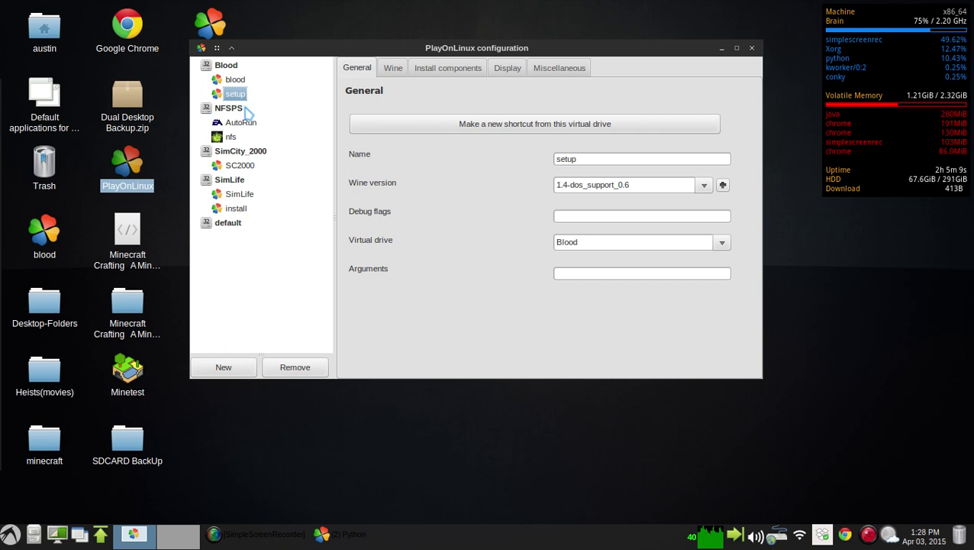
pyautogui.click(751, 47)
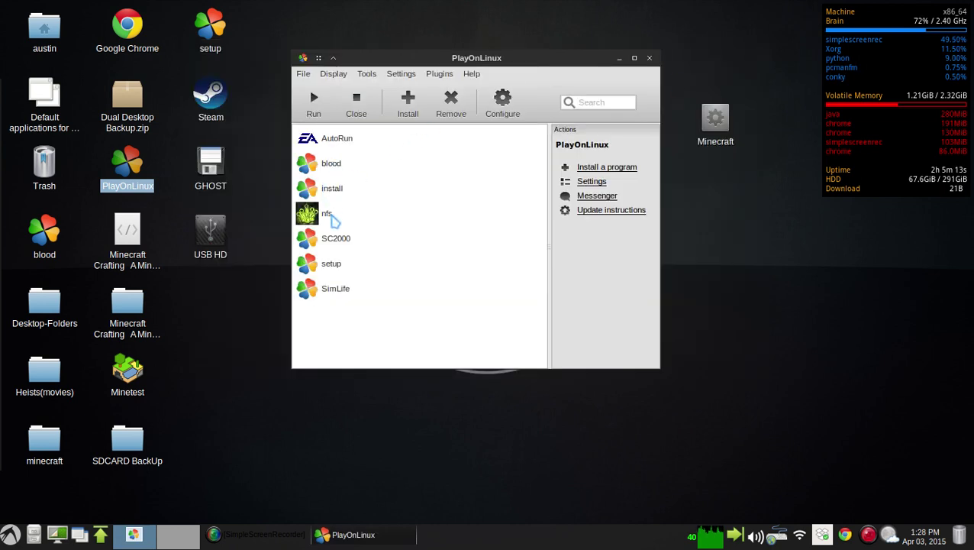
pyautogui.click(328, 268)
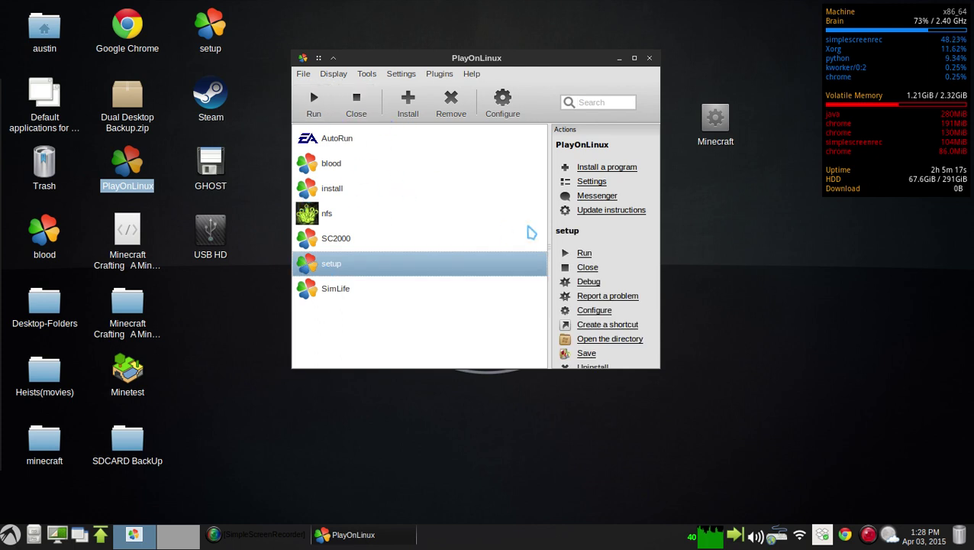
pyautogui.doubleClick(527, 261)
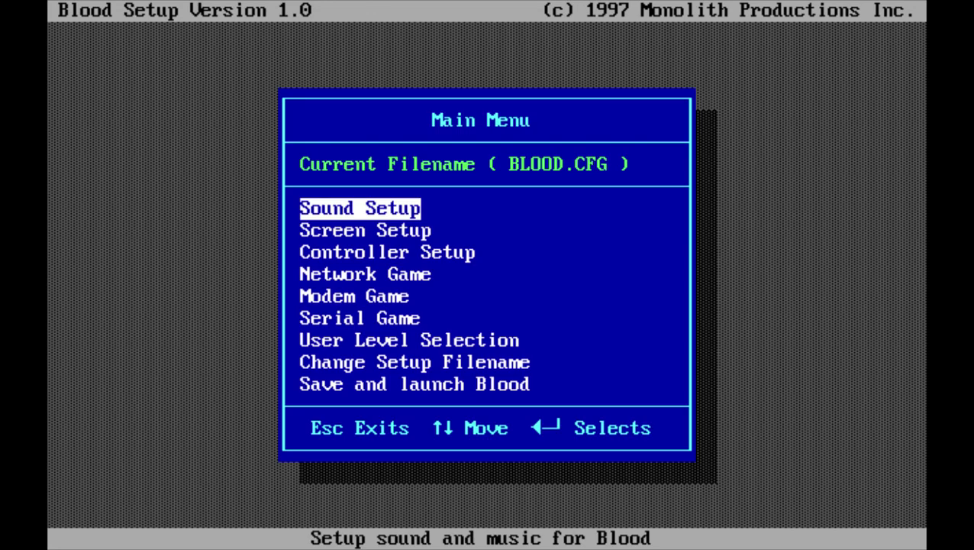
# Step: Open Screen Setup from the main menu of Blood Setup
pyautogui.press('Down')
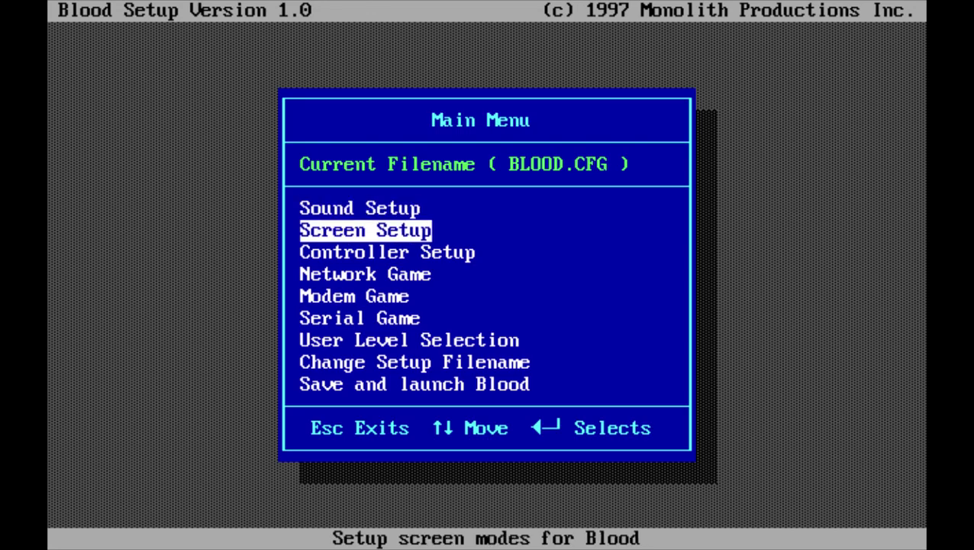
pyautogui.press('Down')
pyautogui.press('Down')
pyautogui.press('Down')
pyautogui.press('Down')
pyautogui.press('Up')
pyautogui.press('Up')
pyautogui.press('Up')
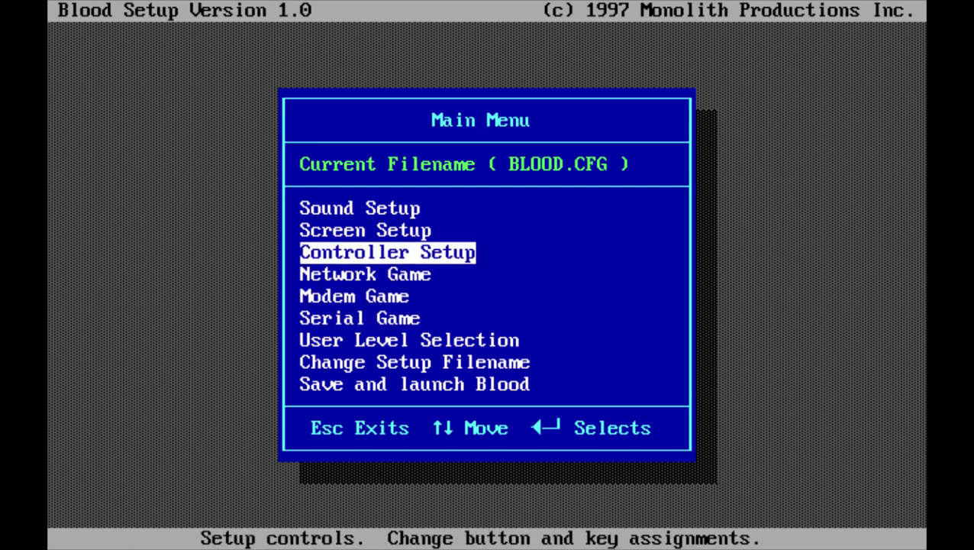
pyautogui.press('Up')
pyautogui.press('Up')
pyautogui.press('Up')
pyautogui.press('Down')
pyautogui.press('Down')
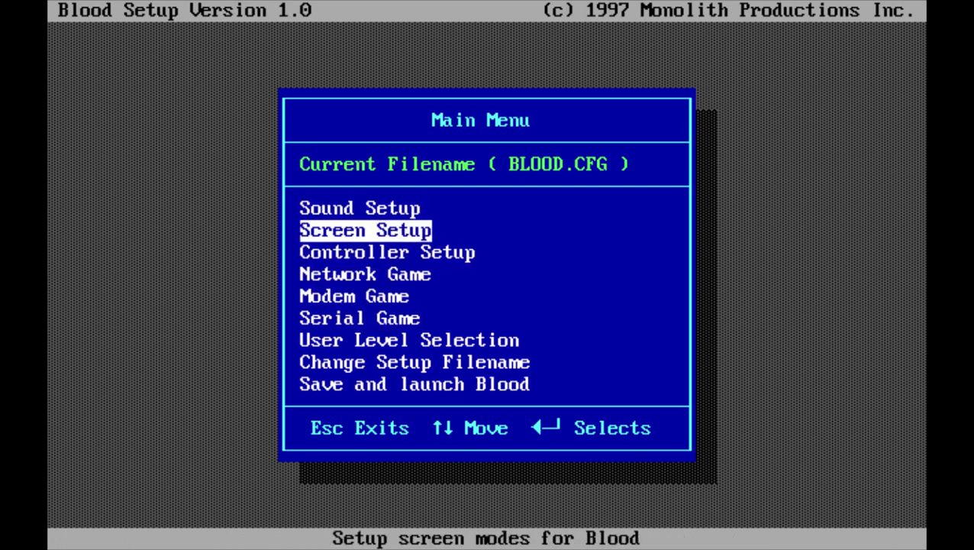
pyautogui.press('Return')
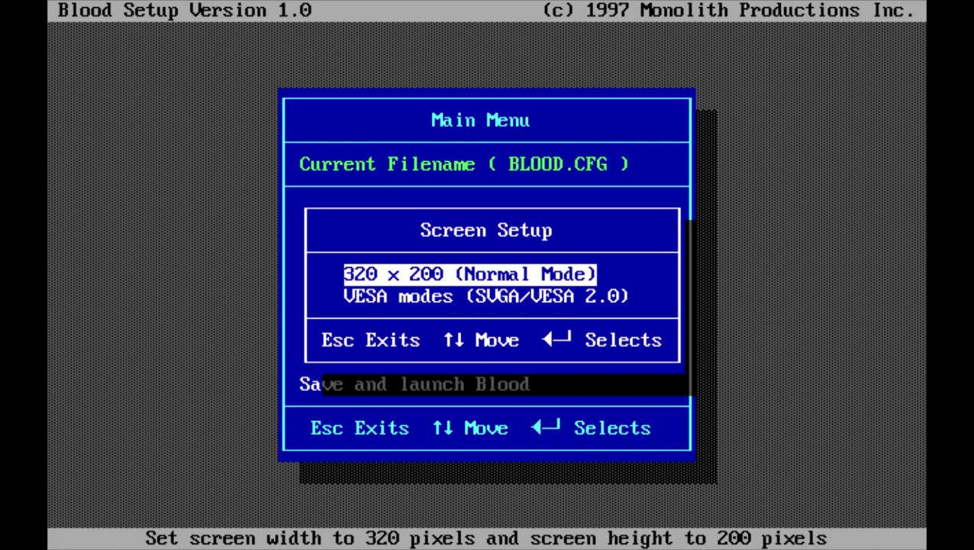
# Step: Choose VESA modes (SVGA/VESA 2.0) as Blood's screen mode type
pyautogui.press('Down')
pyautogui.press('Up')
pyautogui.press('Down')
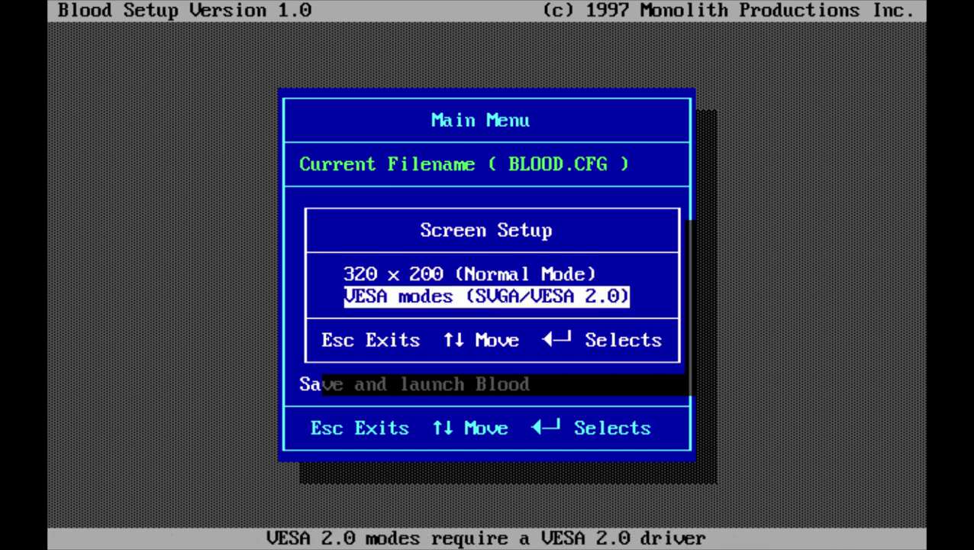
pyautogui.press('Up')
pyautogui.press('Down')
pyautogui.press('Up')
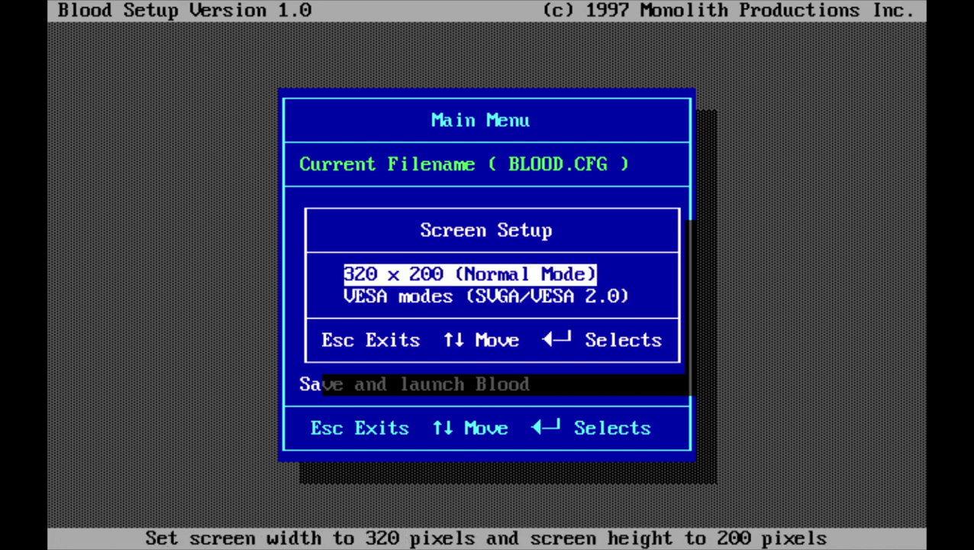
pyautogui.press('Down')
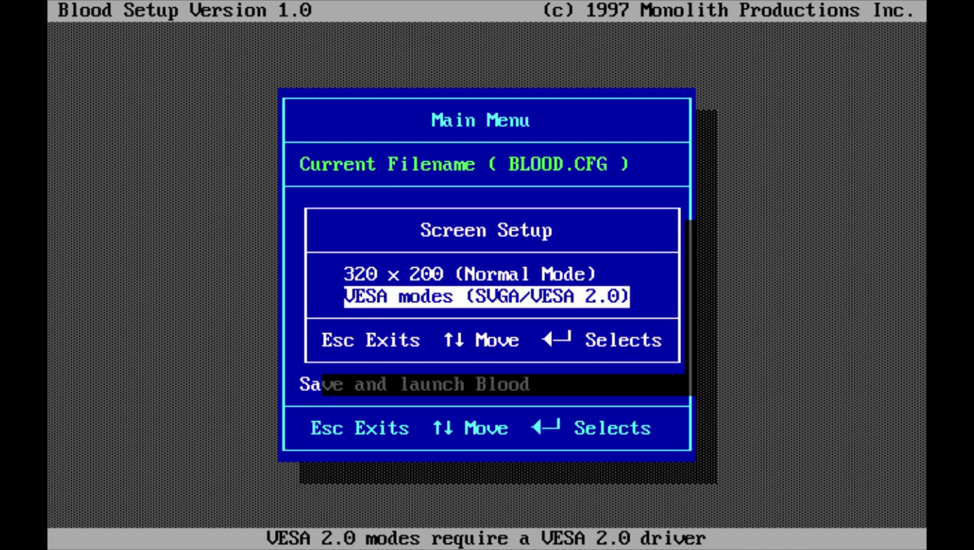
pyautogui.press('Return')
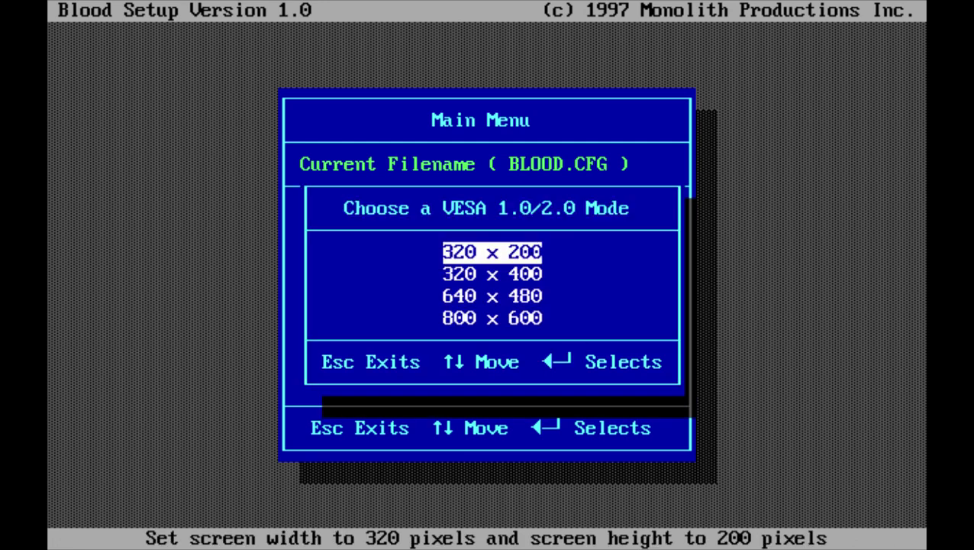
# Step: Set the VESA mode resolution to 800 x 600
pyautogui.press('Down')
pyautogui.press('Down')
pyautogui.press('Down')
pyautogui.press('Down')
pyautogui.press('Up')
pyautogui.press('Return')
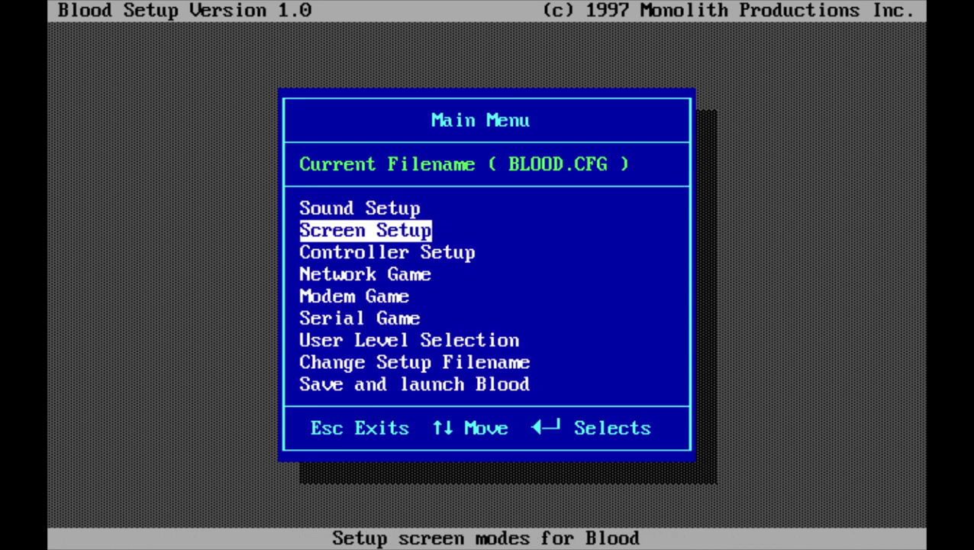
# Step: Open Sound Setup, look through the sound card, test and volume options, and return to the main menu
pyautogui.press('Down')
pyautogui.press('Up')
pyautogui.press('Up')
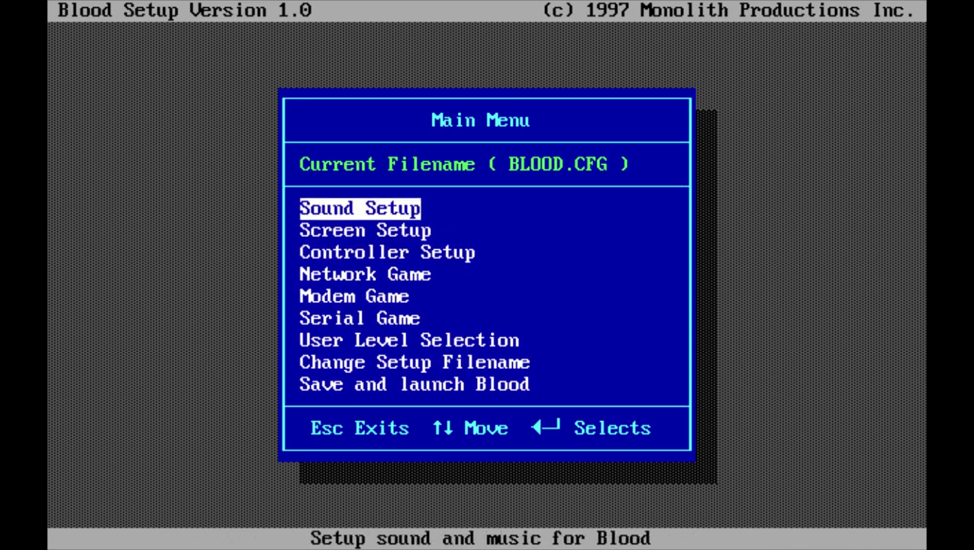
pyautogui.press('Return')
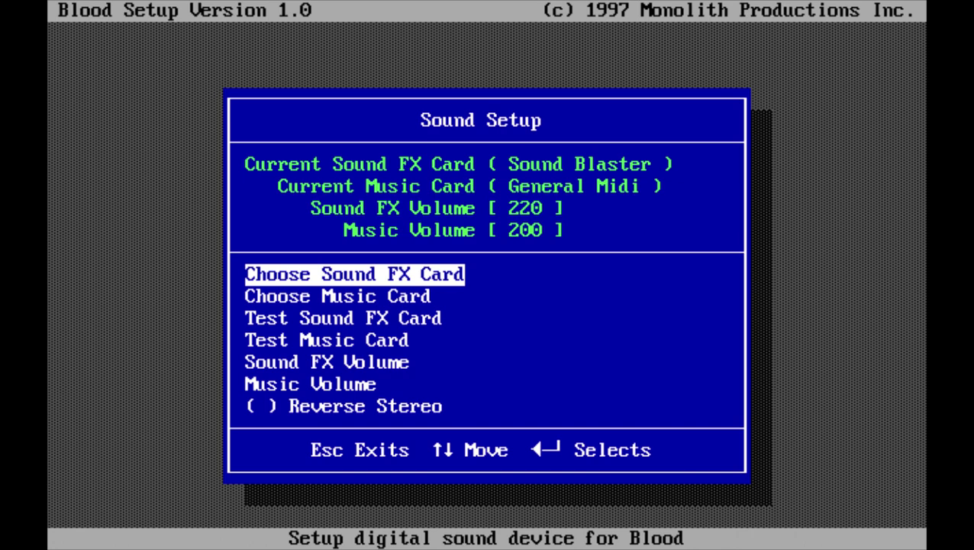
pyautogui.press('Down')
pyautogui.press('Up')
pyautogui.press('Up')
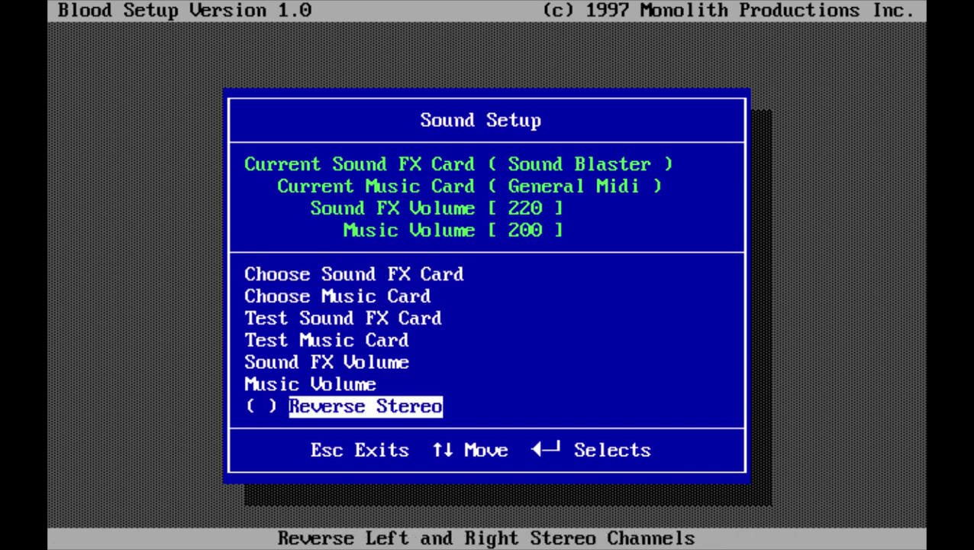
pyautogui.press('Up')
pyautogui.press('Down')
pyautogui.press('Down')
pyautogui.press('Up')
pyautogui.press('Escape')
# Step: Open User Level Selection, view its search path and level options, and return to the main menu
pyautogui.press('Down')
pyautogui.press('Down')
pyautogui.press('Down')
pyautogui.press('Down')
pyautogui.press('Down')
pyautogui.press('Down')
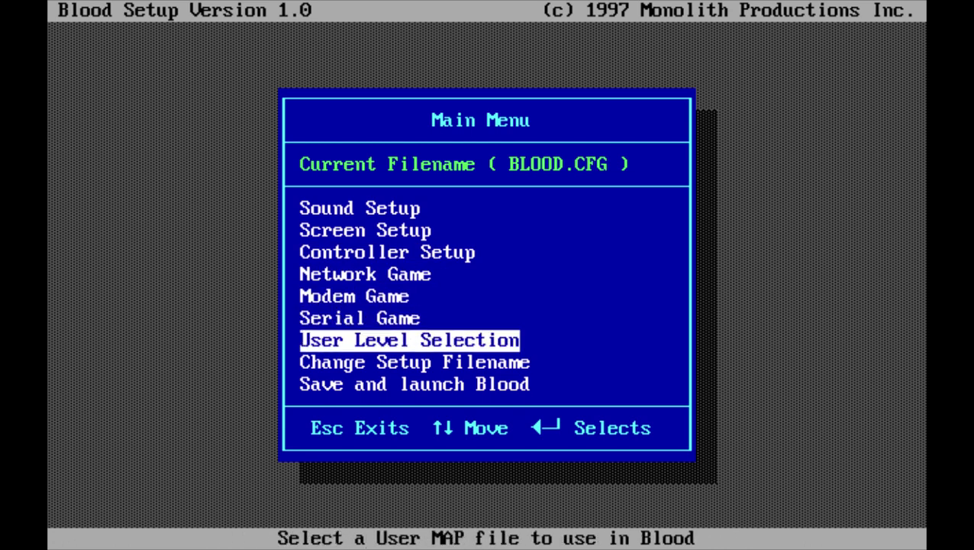
pyautogui.press('Return')
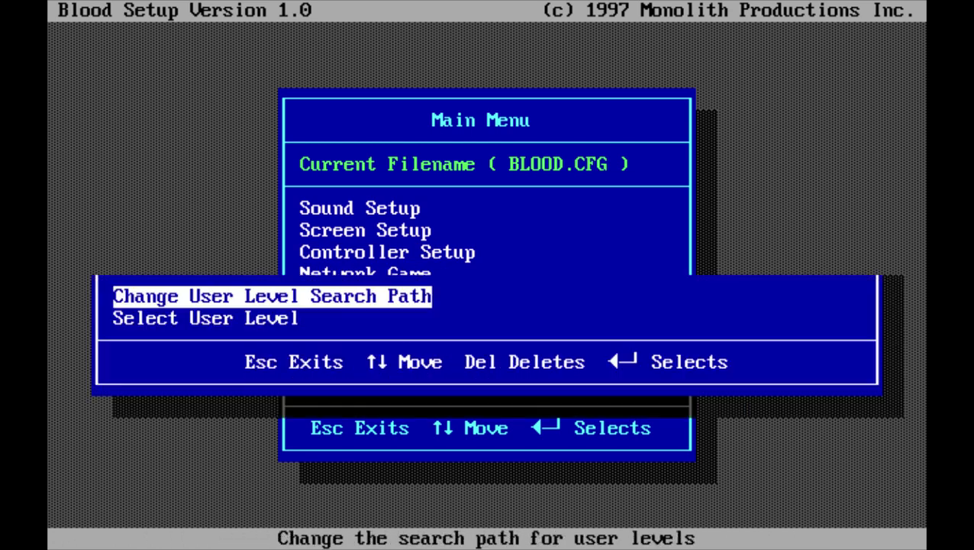
pyautogui.press('Down')
pyautogui.press('Escape')
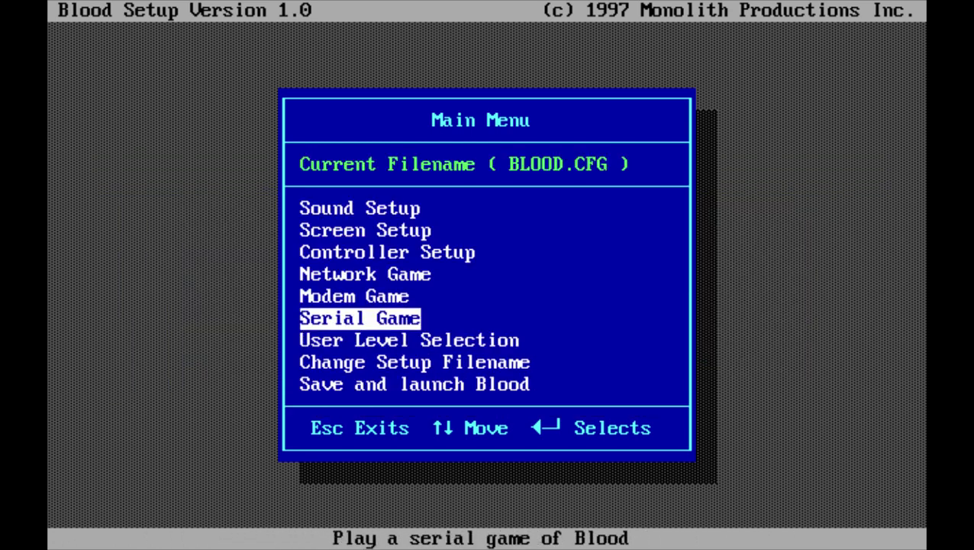
pyautogui.press('Down')
pyautogui.press('Down')
pyautogui.press('Up')
pyautogui.press('Down')
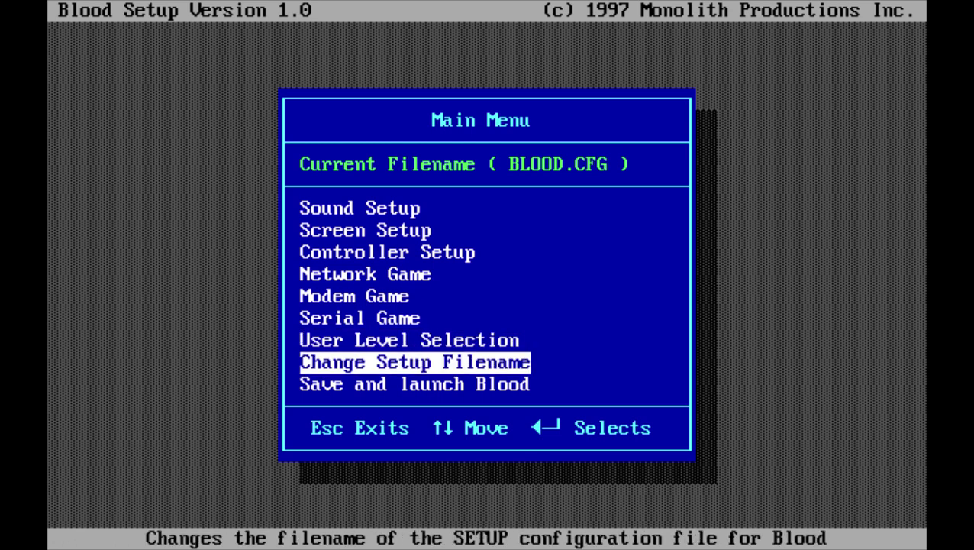
pyautogui.press('Up')
pyautogui.press('Up')
pyautogui.press('Up')
pyautogui.press('Up')
pyautogui.press('Up')
pyautogui.press('Up')
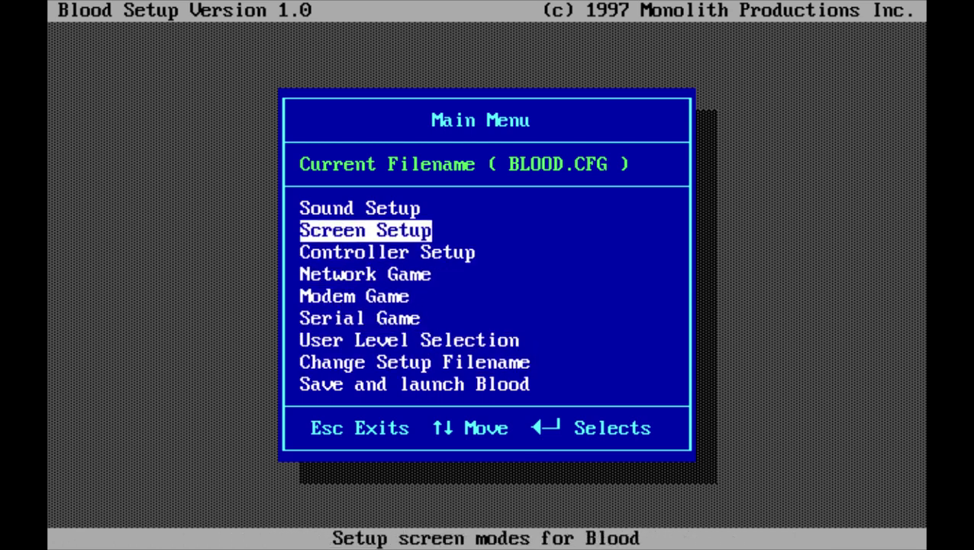
pyautogui.press('Down')
pyautogui.press('Down')
pyautogui.press('Down')
pyautogui.press('Down')
pyautogui.press('Down')
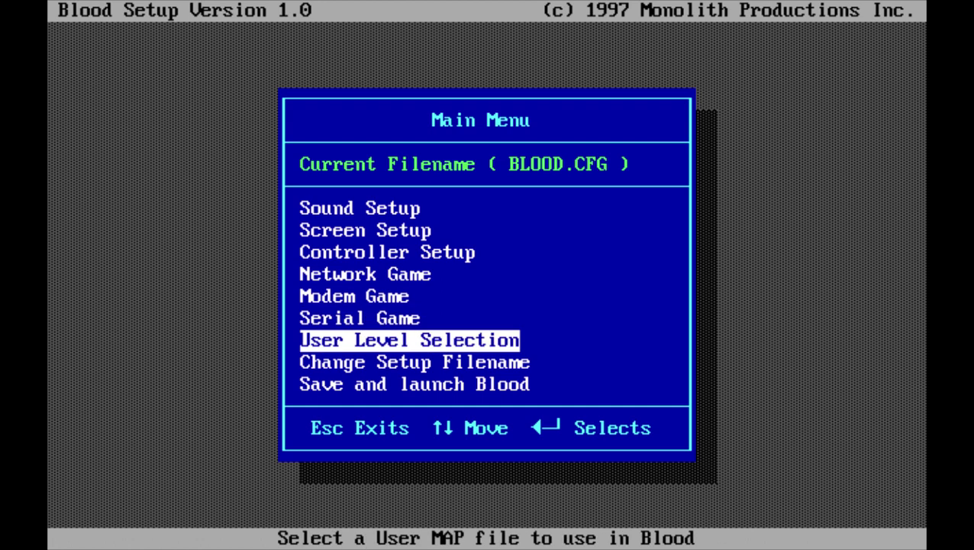
pyautogui.press('Down')
pyautogui.press('Down')
pyautogui.press('Down')
pyautogui.press('Up')
pyautogui.press('Up')
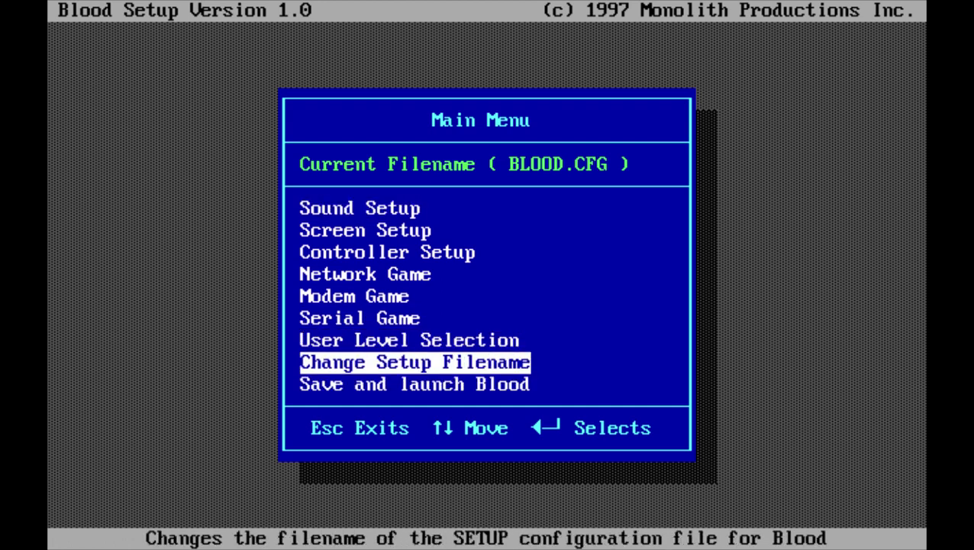
pyautogui.press('Up')
pyautogui.press('Up')
pyautogui.press('Up')
pyautogui.press('Up')
pyautogui.press('Up')
pyautogui.press('Up')
pyautogui.press('Up')
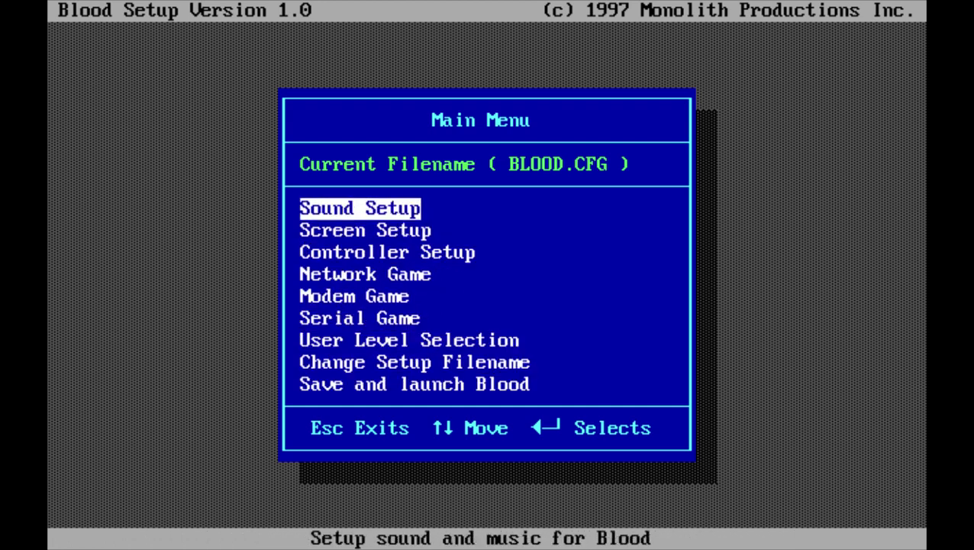
# Step: Reopen Screen Setup, choose VESA modes (SVGA/VESA 2.0) and select the 800 x 600 resolution
pyautogui.press('Down')
pyautogui.press('Return')
pyautogui.press('Up')
pyautogui.press('Return')
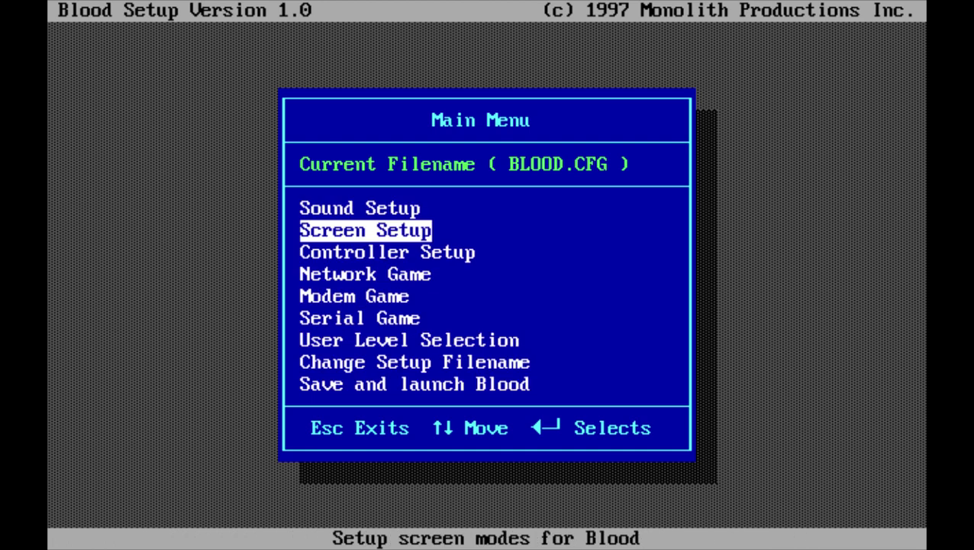
pyautogui.press('Return')
pyautogui.press('Down')
pyautogui.press('Return')
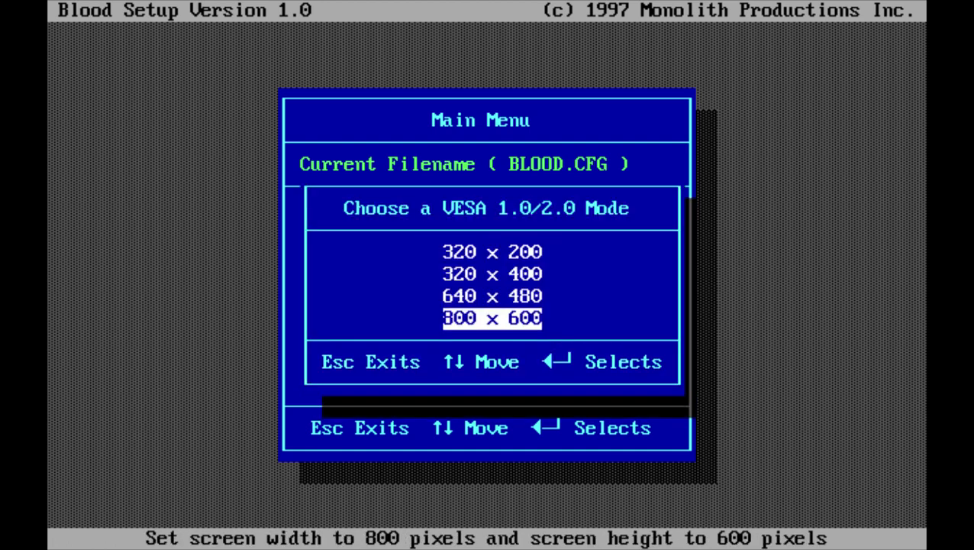
pyautogui.press('Down')
pyautogui.press('Down')
pyautogui.press('Up')
pyautogui.press('Up')
pyautogui.press('Return')
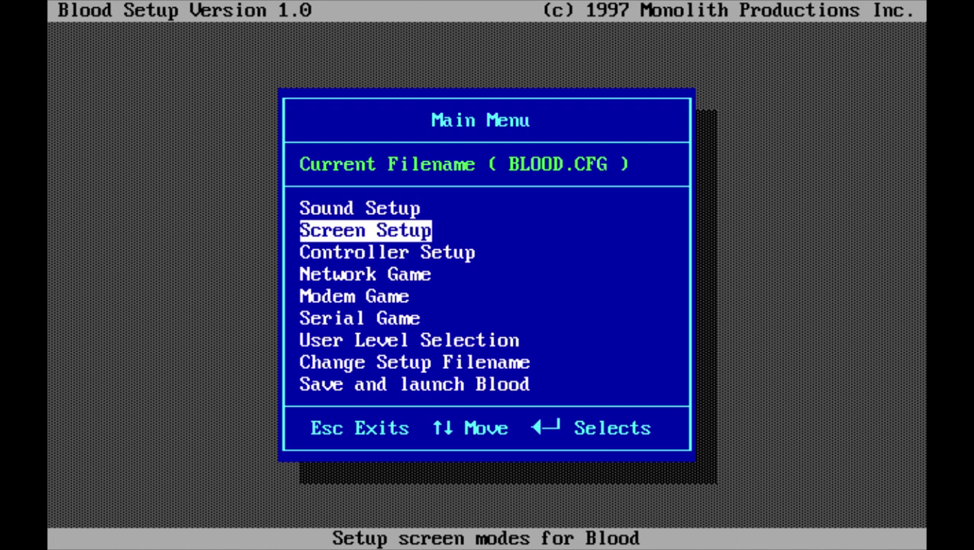
# Step: Save the setup with the 800 x 600 VESA mode and launch Blood from the main menu
pyautogui.press('Down')
pyautogui.press('Down')
pyautogui.press('Down')
pyautogui.press('Down')
pyautogui.press('Down')
pyautogui.press('Down')
pyautogui.press('Down')
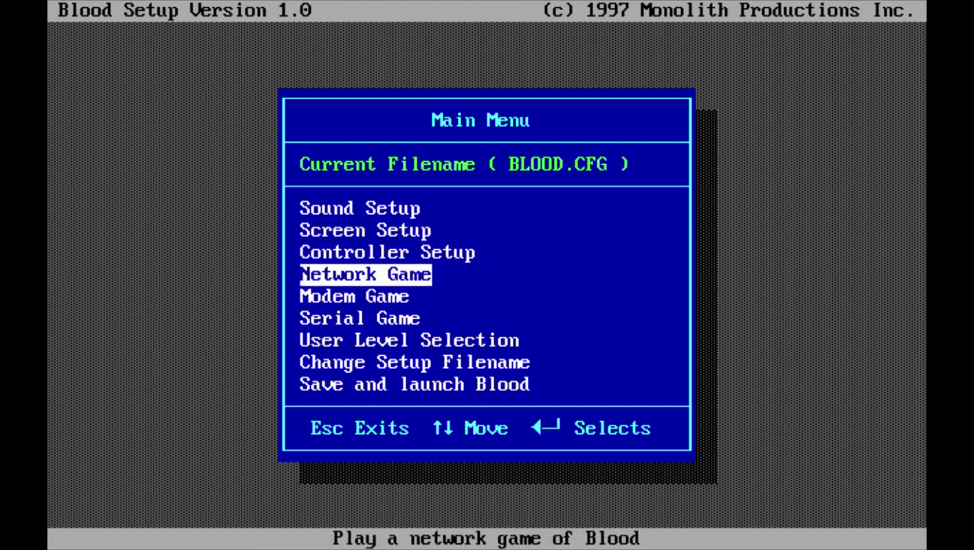
pyautogui.press('Return')
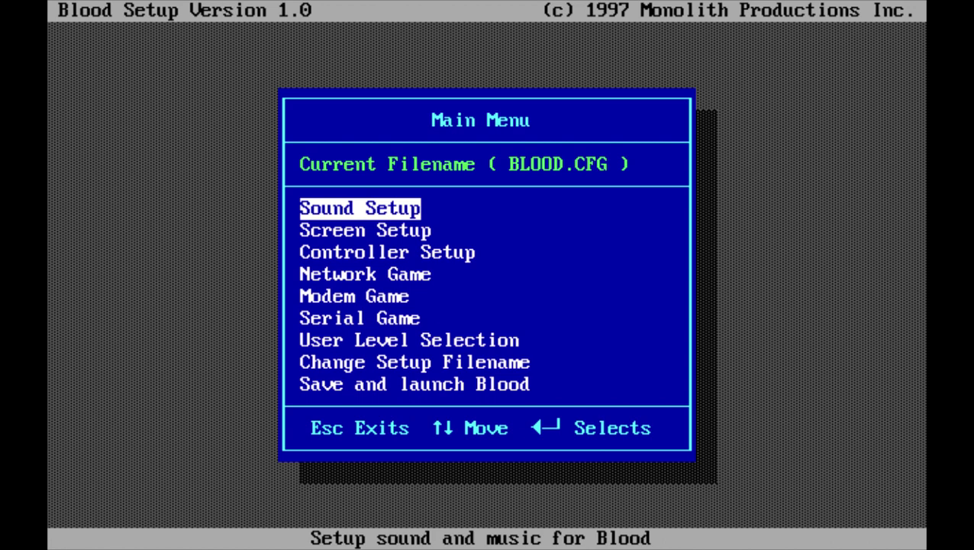
# Step: Open Screen Setup, view its screen mode choices and return to the main menu without choosing one
pyautogui.press('Down')
pyautogui.press('Return')
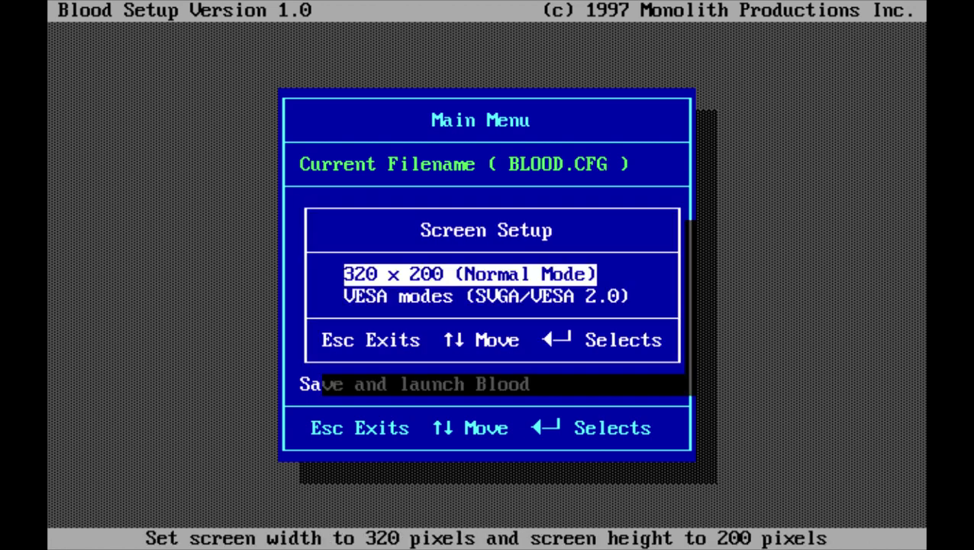
pyautogui.press('Escape')
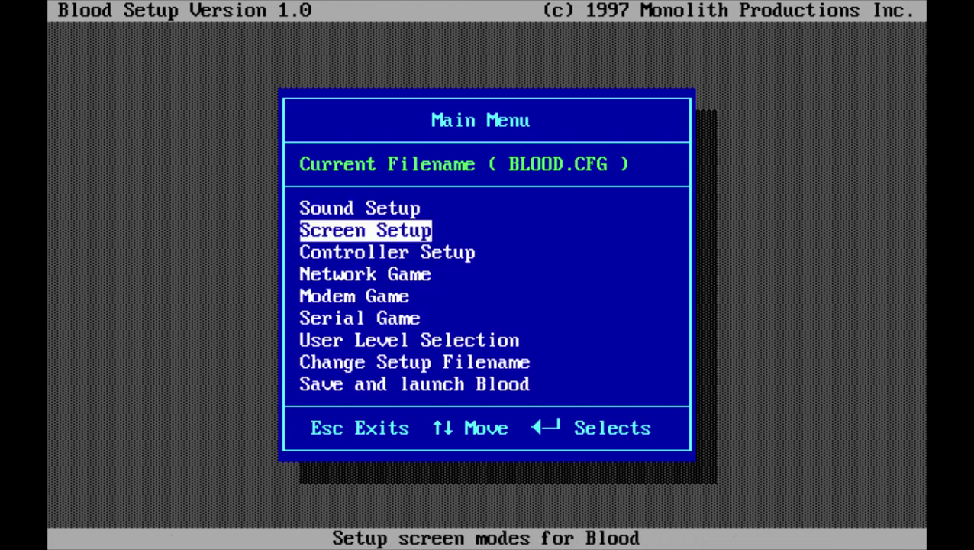
# Step: Save the current setup to BLOOD.CFG and launch Blood
pyautogui.press('Down')
pyautogui.press('Down')
pyautogui.press('Down')
pyautogui.press('Down')
pyautogui.press('Down')
pyautogui.press('Down')
pyautogui.press('Down')
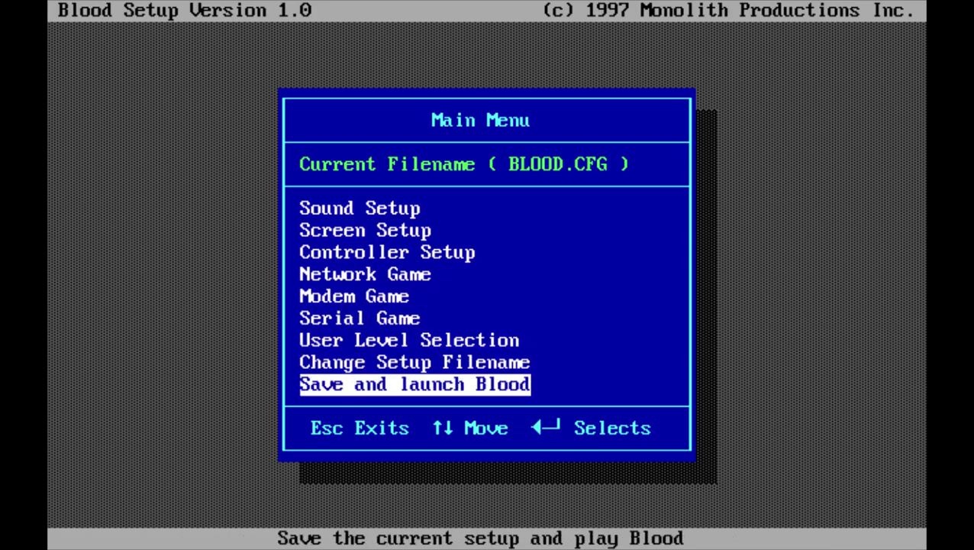
pyautogui.press('Return')
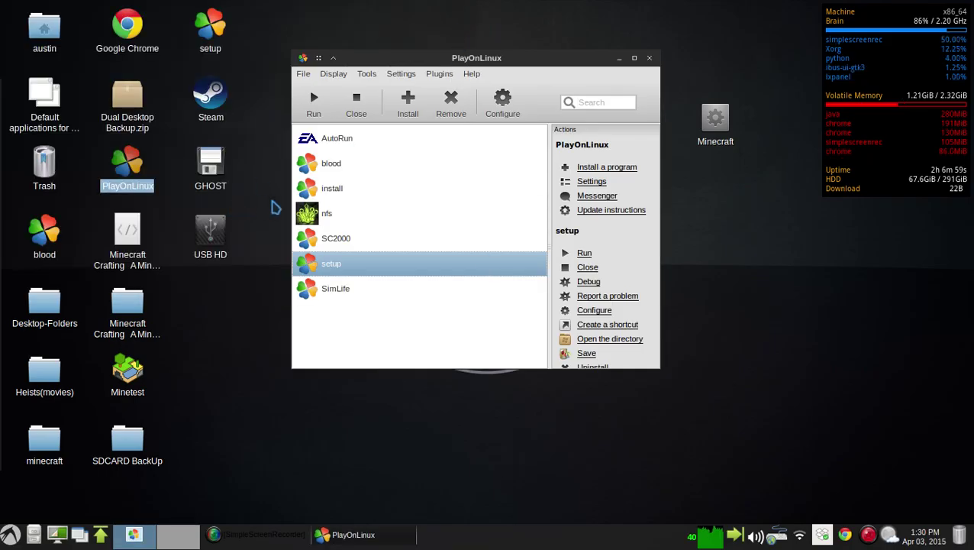
# Step: Run SC2000 from the PlayOnLinux program list and quit SimCity 2000 at its start menu
pyautogui.click(339, 241)
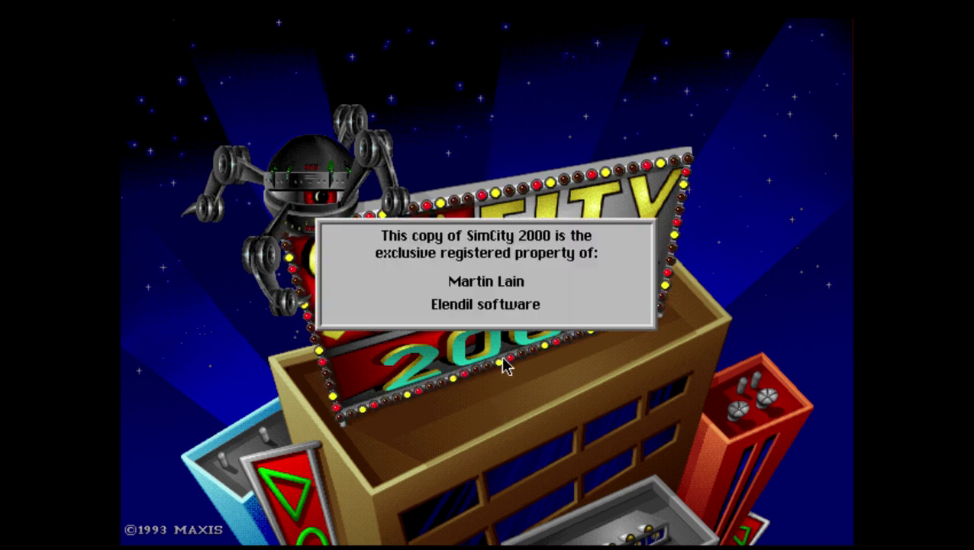
pyautogui.click(499, 289)
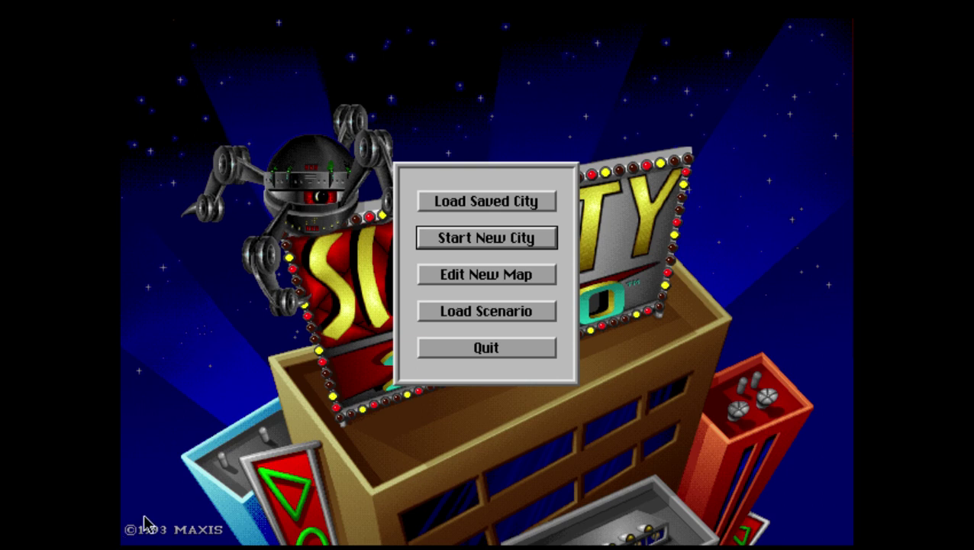
pyautogui.click(502, 352)
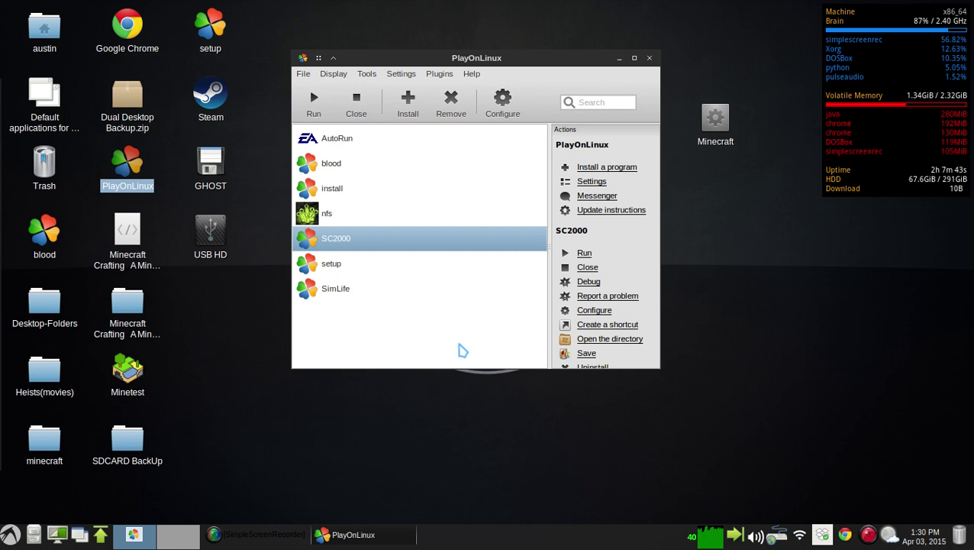